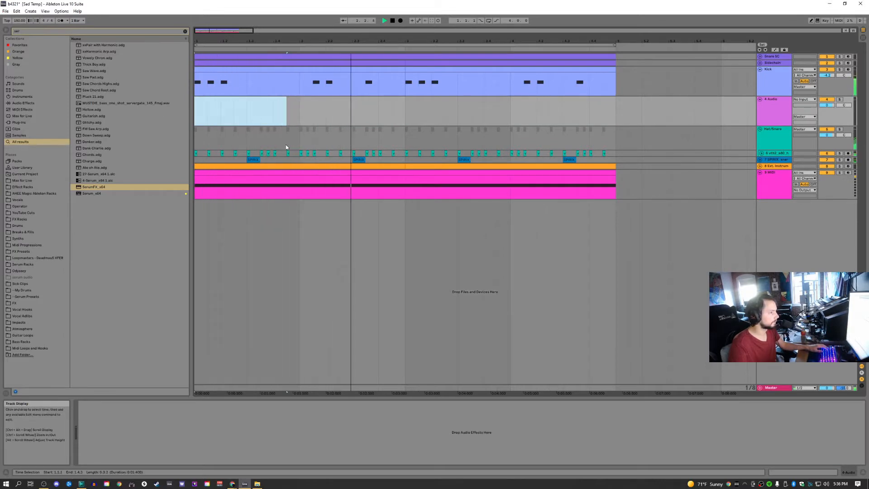
- Stop playback and load an Operator instrument onto the pink MIDI track that holds the long note
key(space)
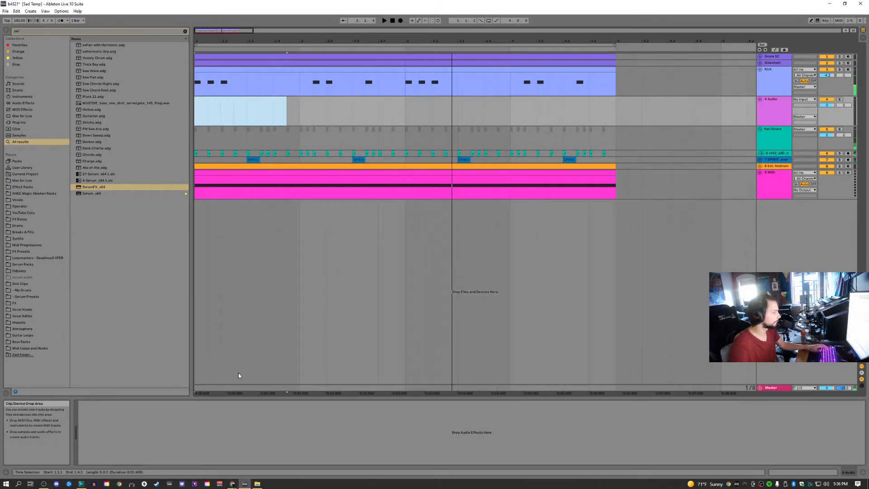
click(226, 172)
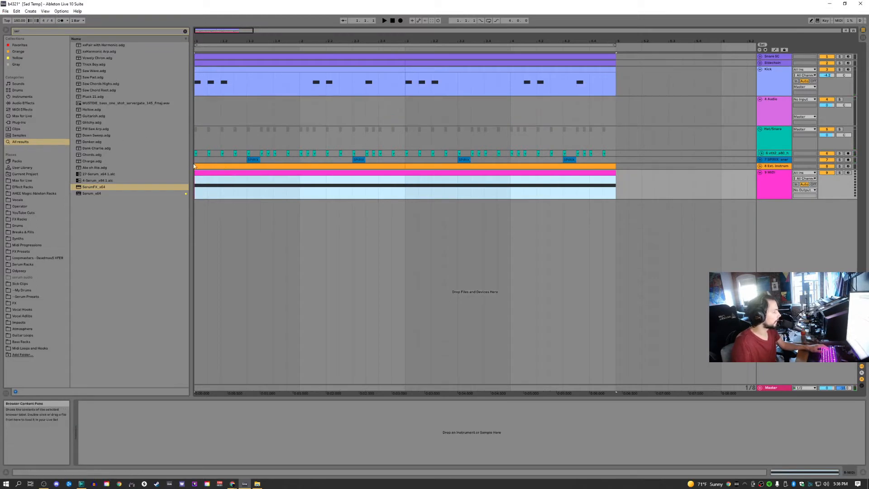
double_click(233, 179)
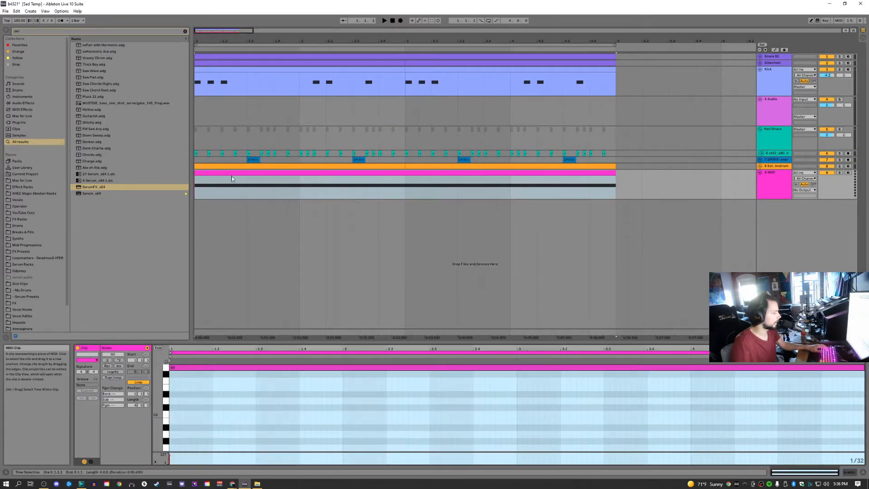
click(24, 33)
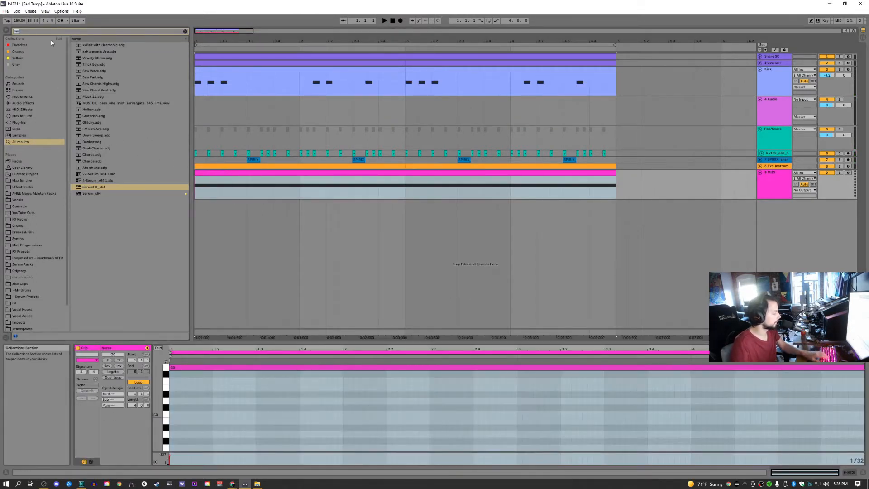
text(op)
key(Down)
key(Return)
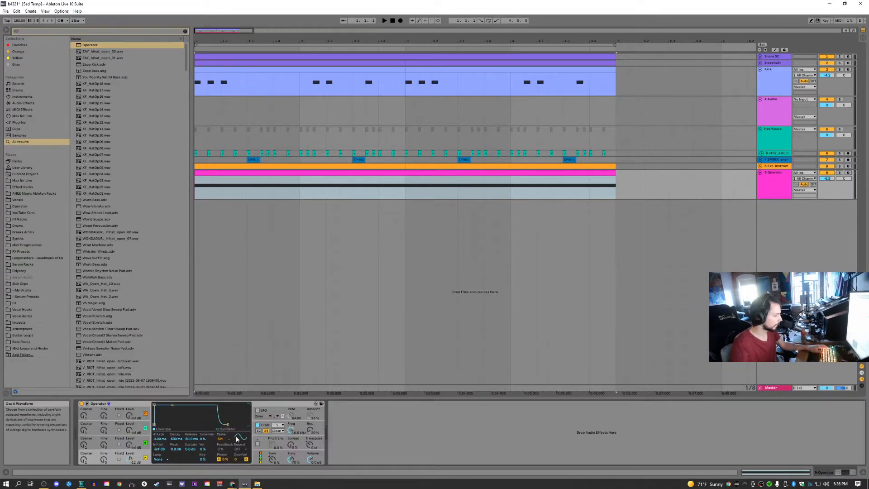
- Draw a descending series of harmonics into the waveform of Operator's oscillator A
drag(162, 409, 191, 418)
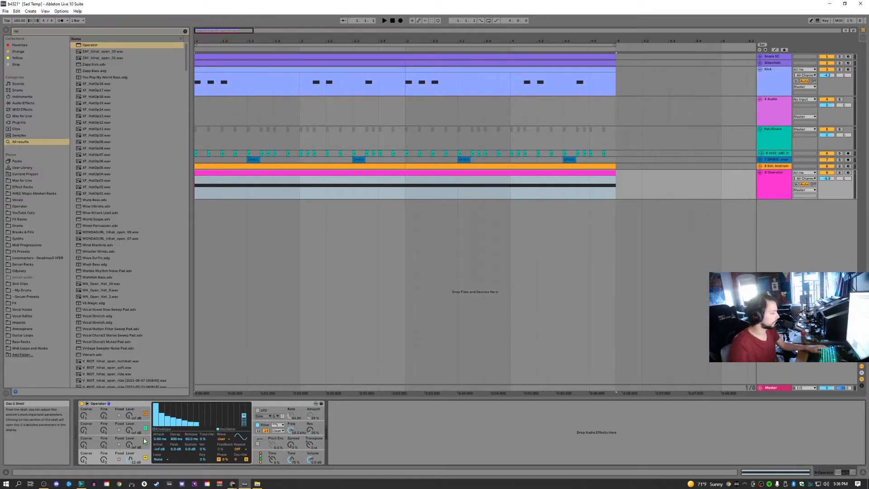
key(ctrl+z)
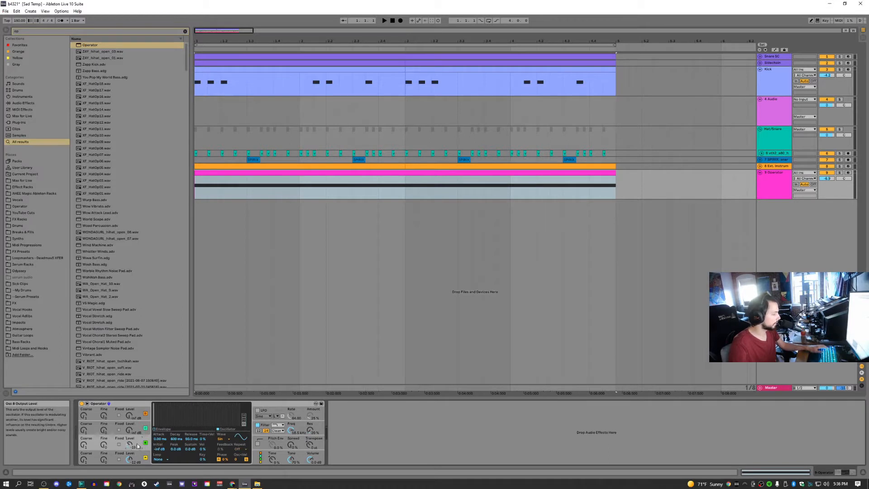
- Set Operator's oscillator B to the Saw D waveform and its level to -22 dB while the loop plays
click(221, 439)
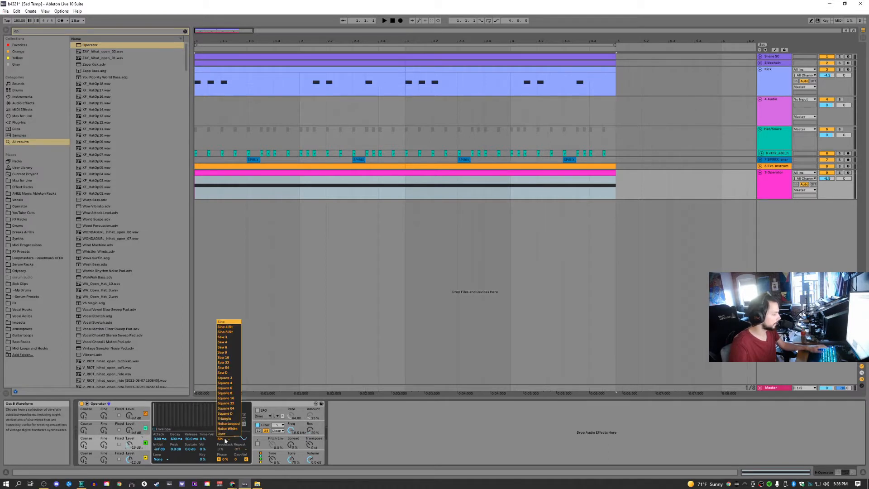
click(226, 373)
key(space)
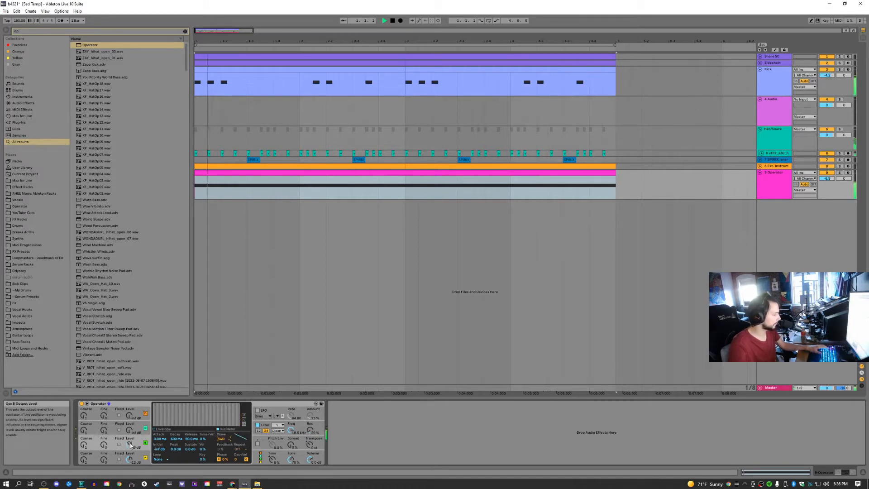
drag(129, 445, 129, 449)
- Draw separated groups of harmonics into oscillator B's waveform and raise oscillator C's level to -37 dB
drag(163, 418, 238, 424)
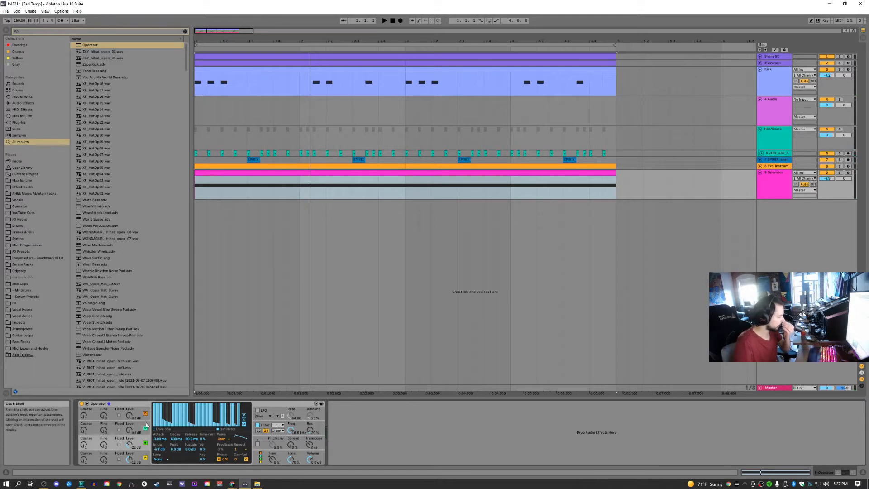
drag(129, 430, 128, 419)
key(space)
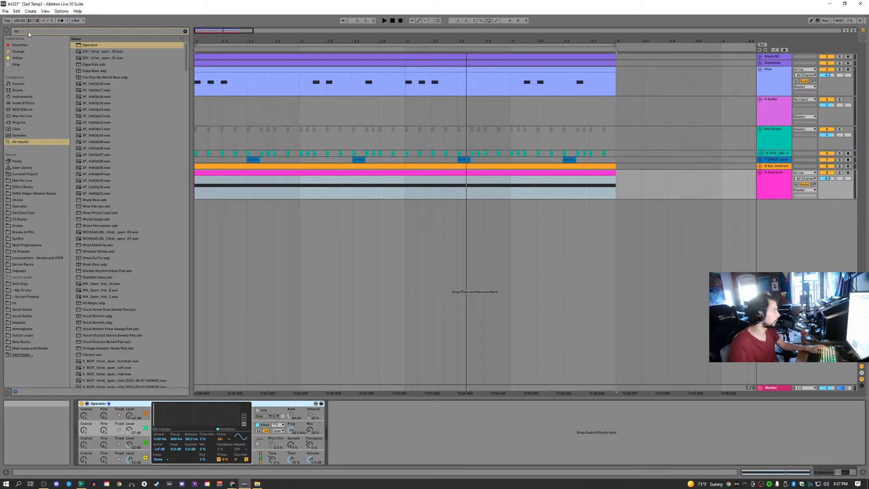
- Place the Envelope Max MIDI effect in front of Operator and map it to oscillator C's level
key(ctrl+f)
text(snv)
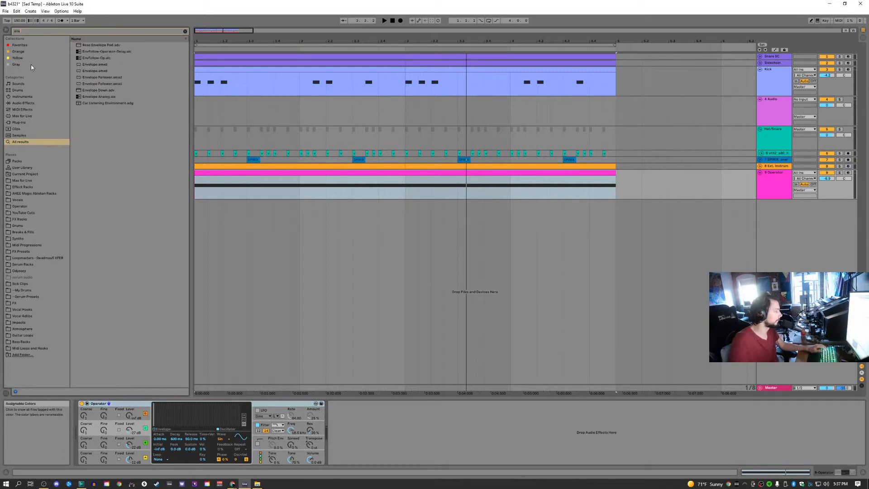
click(96, 64)
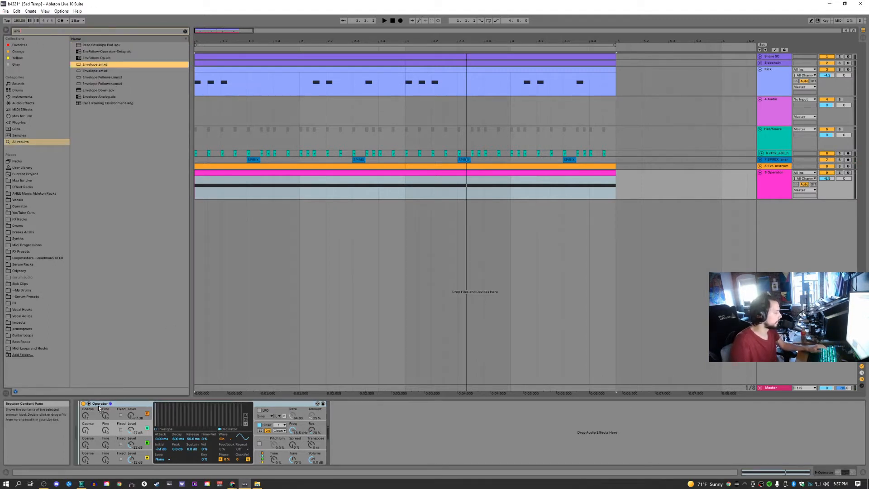
drag(96, 403, 97, 404)
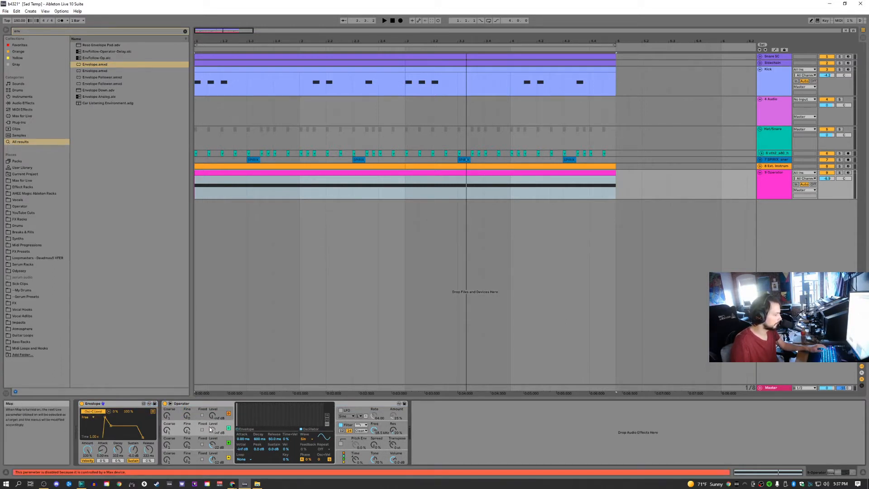
- Set the Envelope to Sync mode at 1/4, lengthen its attack and audition the loop
click(87, 417)
click(89, 434)
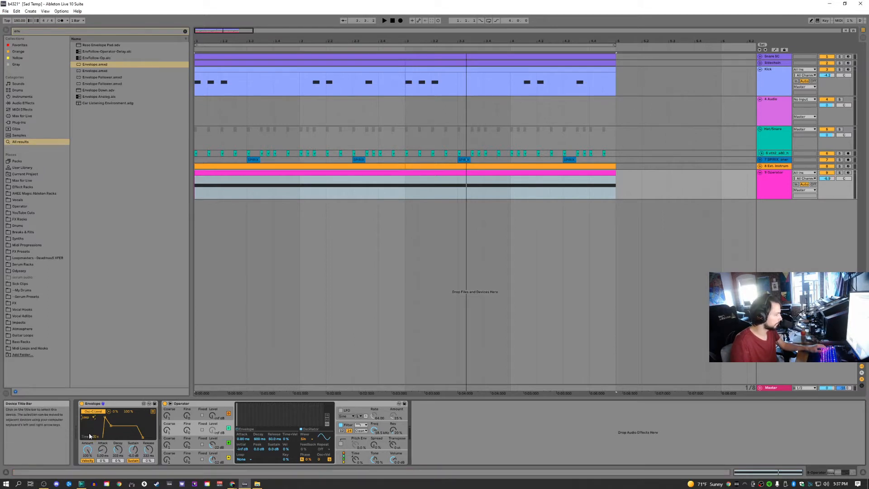
click(88, 417)
click(87, 428)
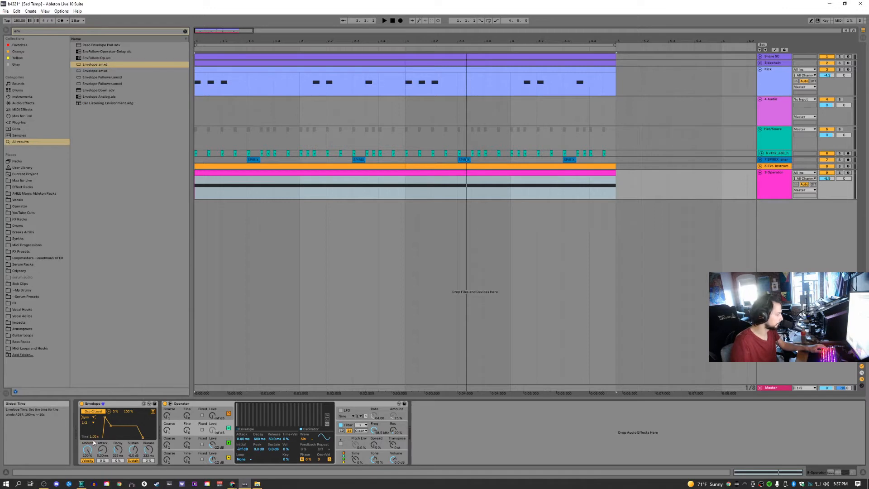
click(88, 425)
click(90, 374)
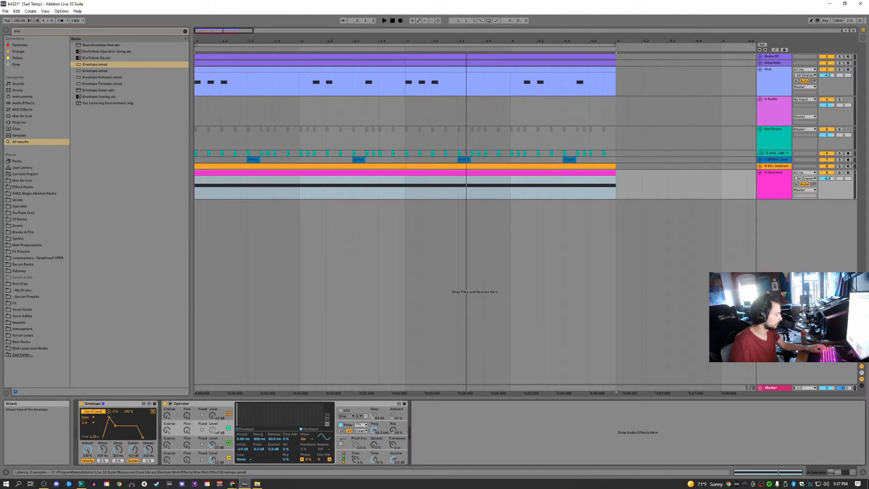
key(space)
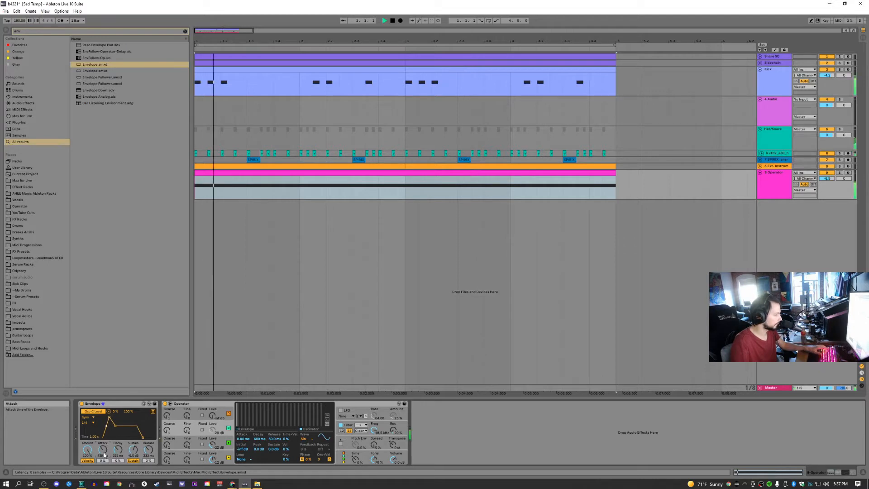
key(space)
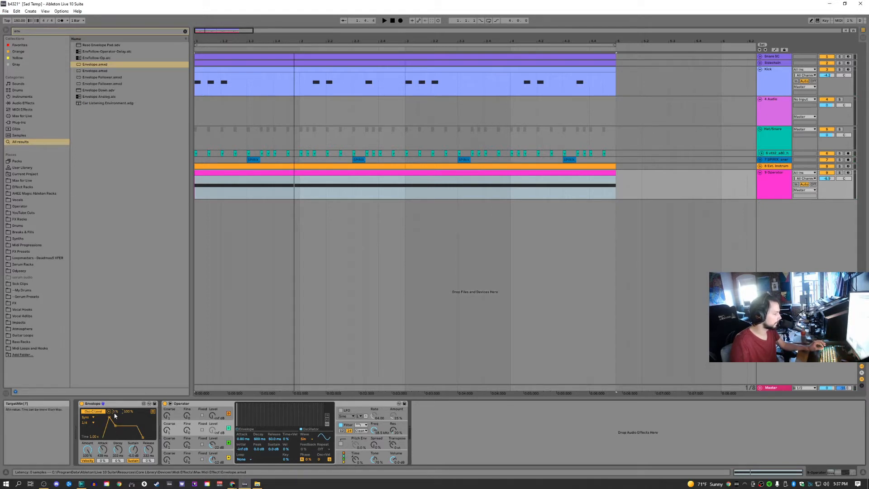
- Narrow the Envelope's modulation range with a 21 % minimum and a lower maximum while auditioning the bass
drag(129, 412, 129, 407)
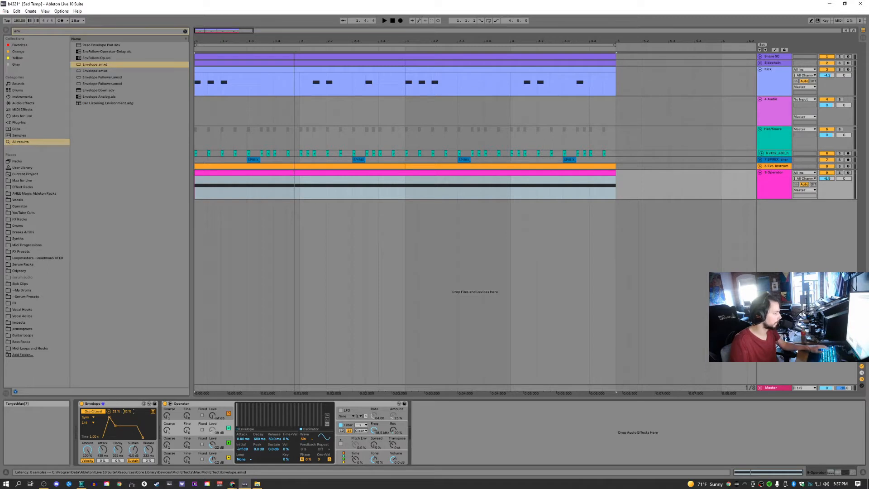
key(space)
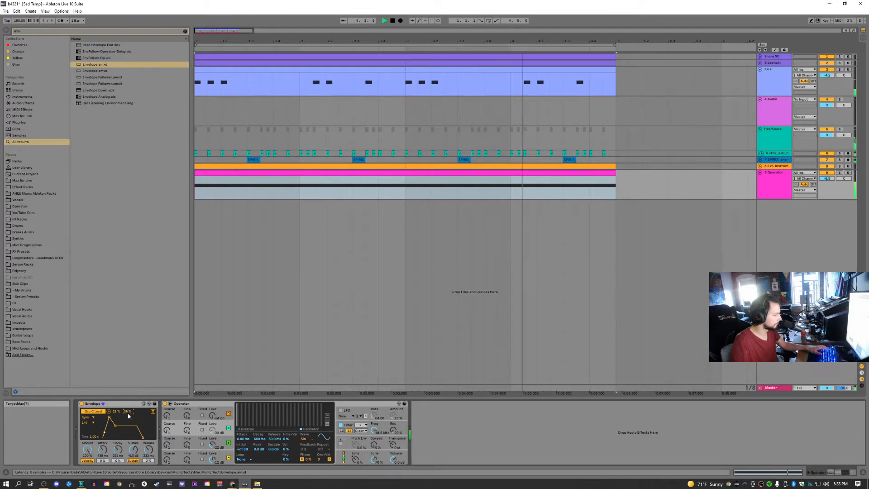
key(space)
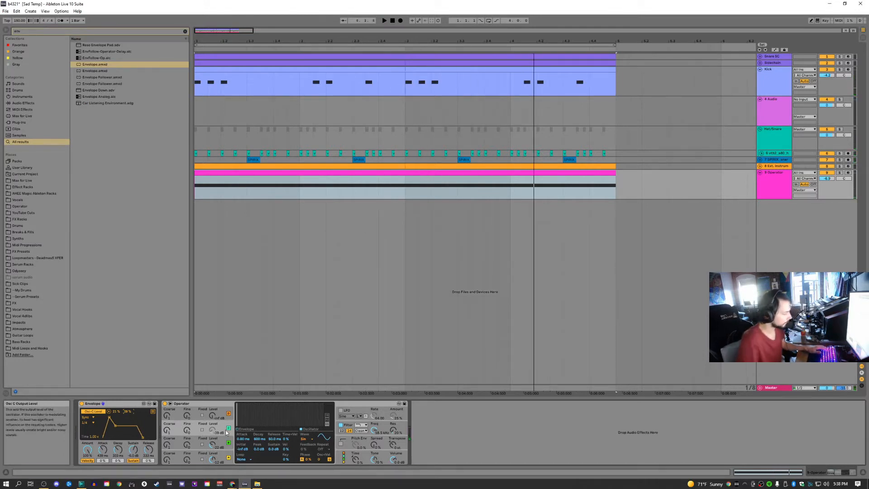
- Find EQ Eight and add it after Operator on the bass track
double_click(23, 31)
text(eq)
drag(110, 53, 442, 433)
- Set EQ Eight's first band to a low cut at 100 Hz and play the loop
click(442, 458)
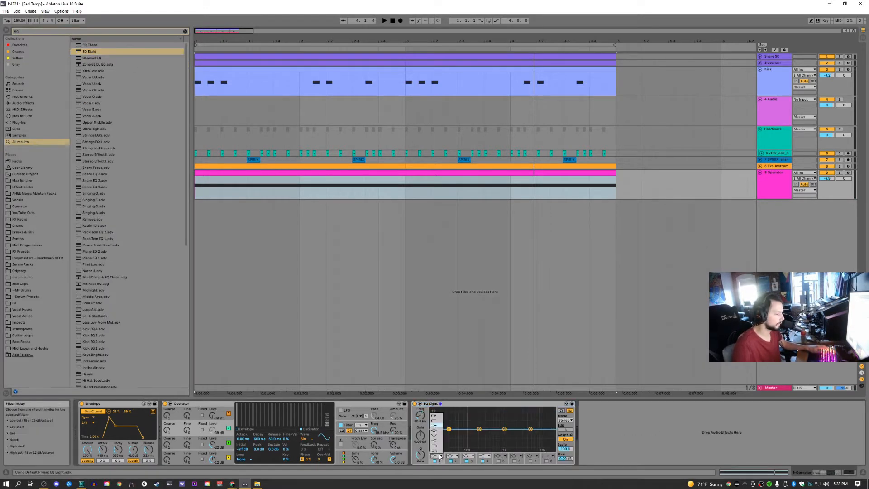
click(437, 418)
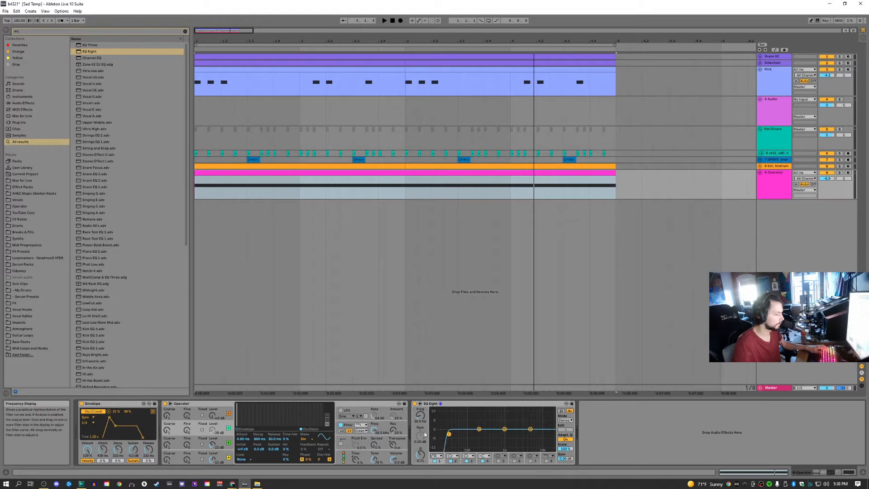
text(10)
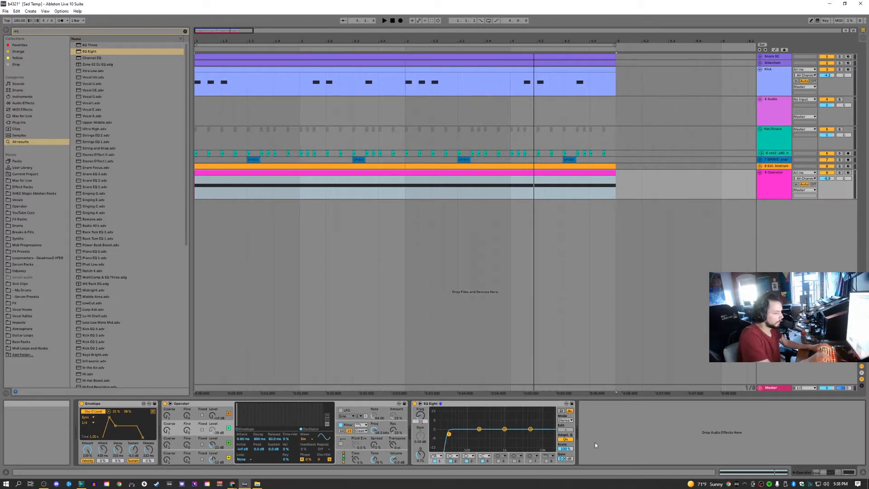
text(0)
key(Return)
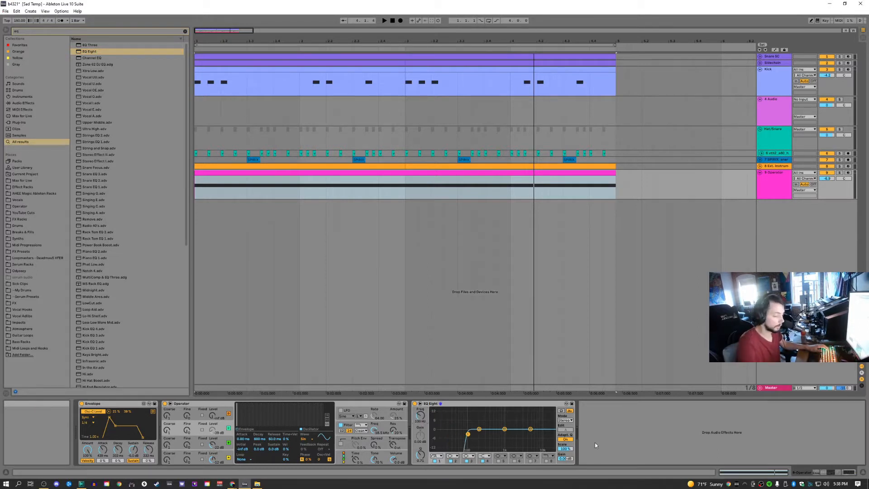
key(space)
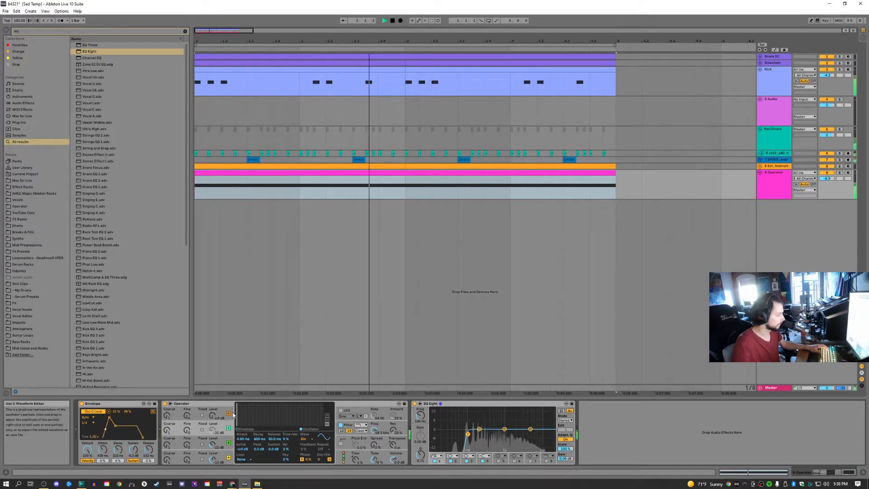
- Enable Operator's LFO with a SwDown waveform at 100 % amount and route its Dest. B to OSC Volume A at 100 %
click(341, 410)
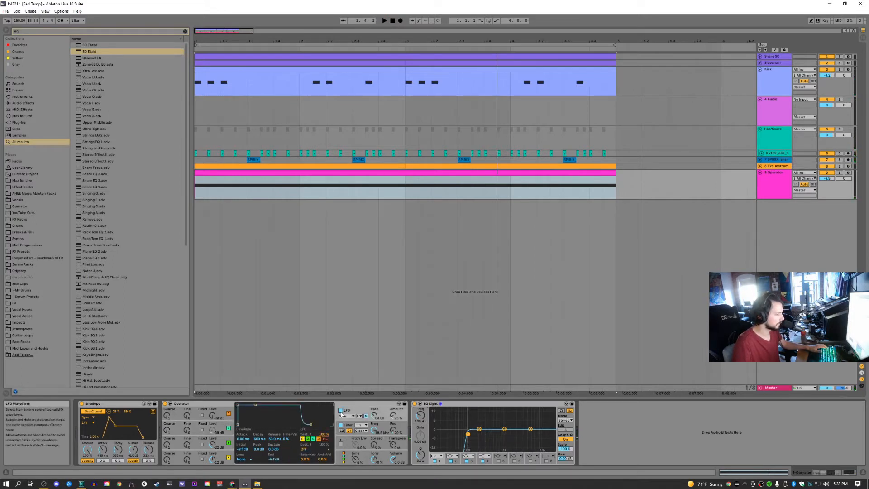
click(348, 417)
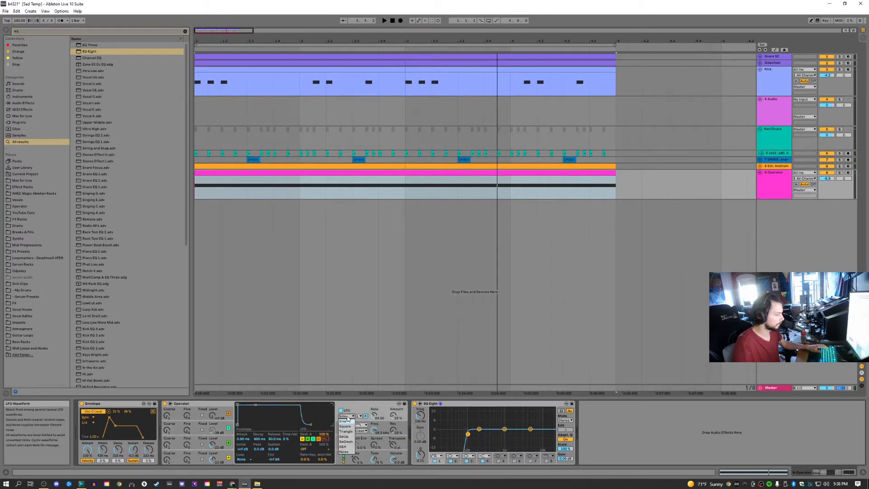
click(347, 442)
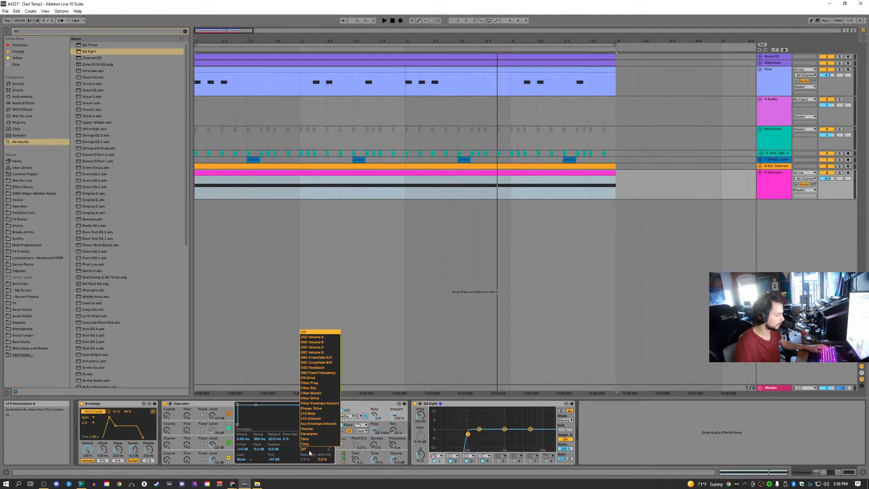
click(307, 449)
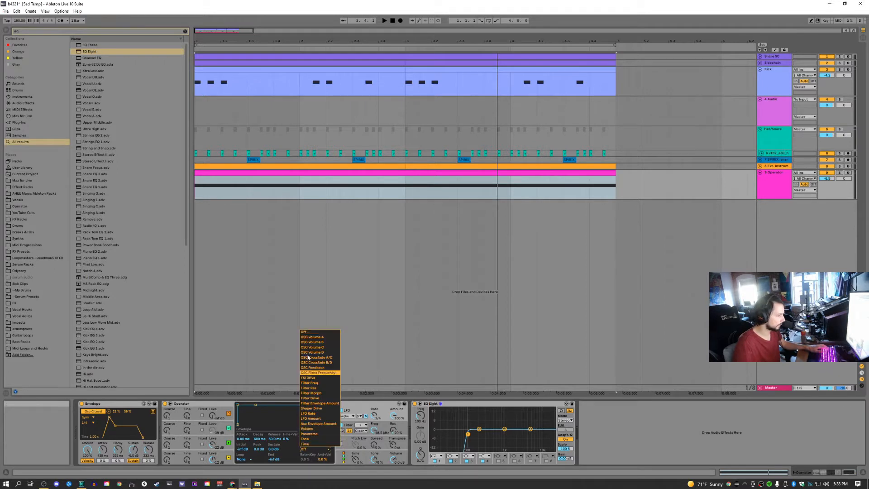
click(332, 338)
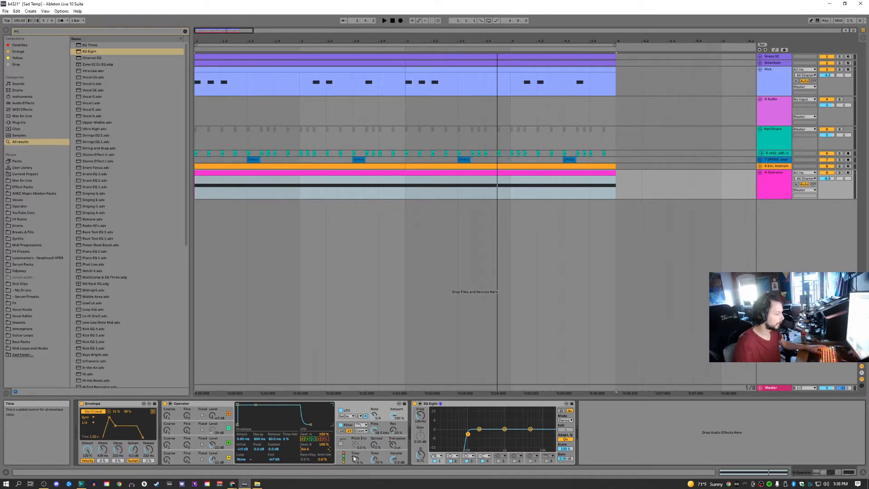
- Audition the bass with the LFO on, and switch the LFO off to hear the loop without it
key(space)
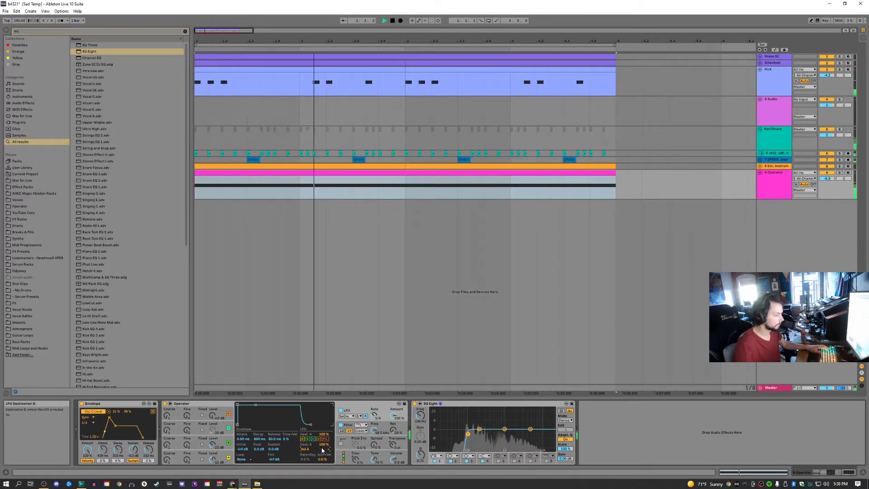
key(space)
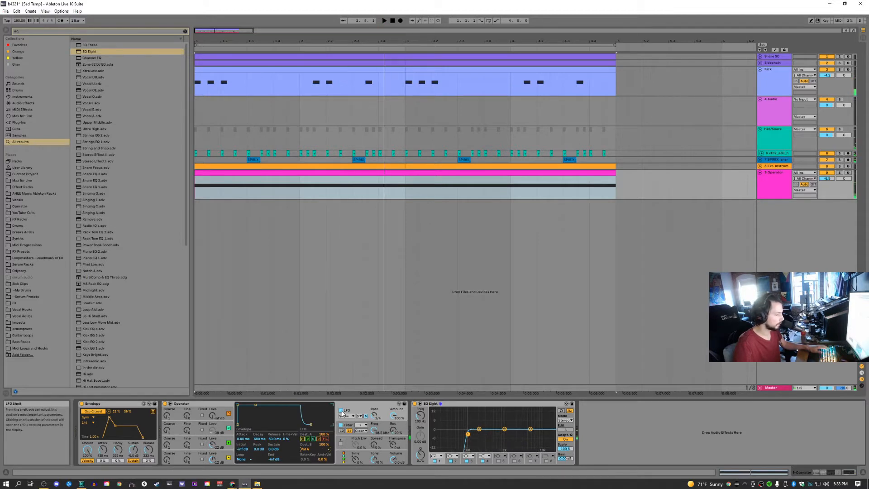
click(341, 411)
key(space)
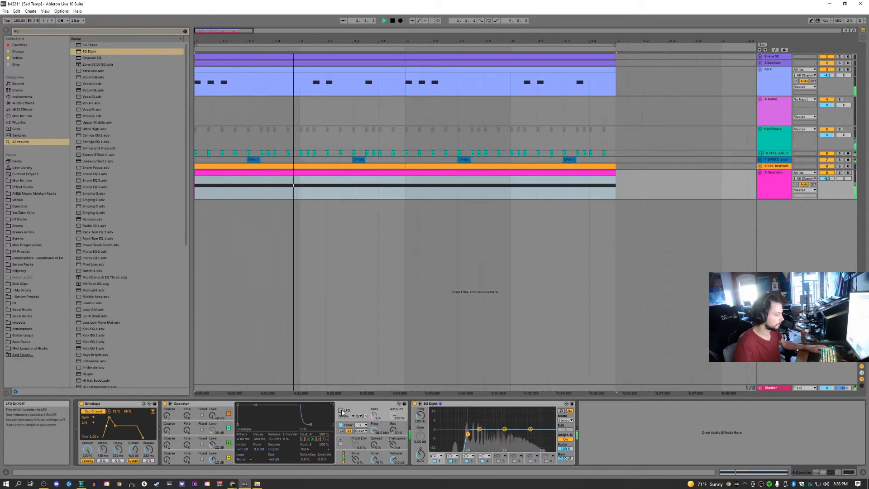
- Switch Operator's LFO back on, search for serum and insert SerumFX_x64 between Operator and EQ Eight
key(space)
click(341, 410)
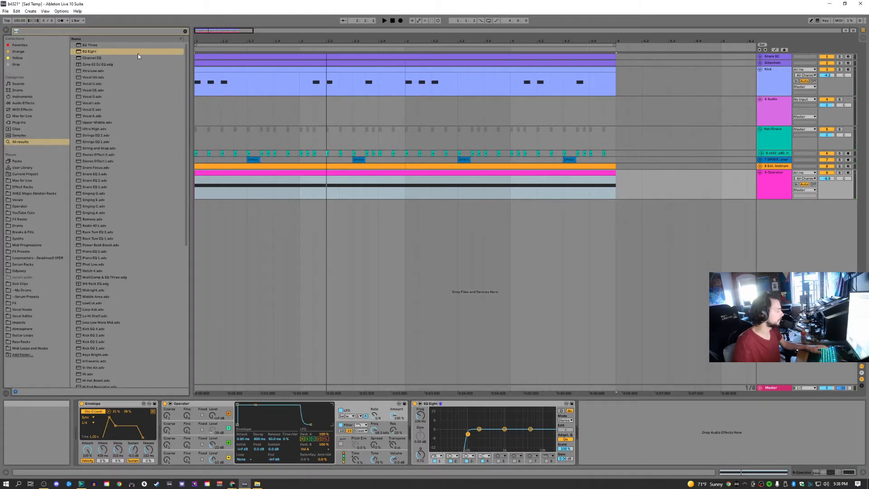
text(serum)
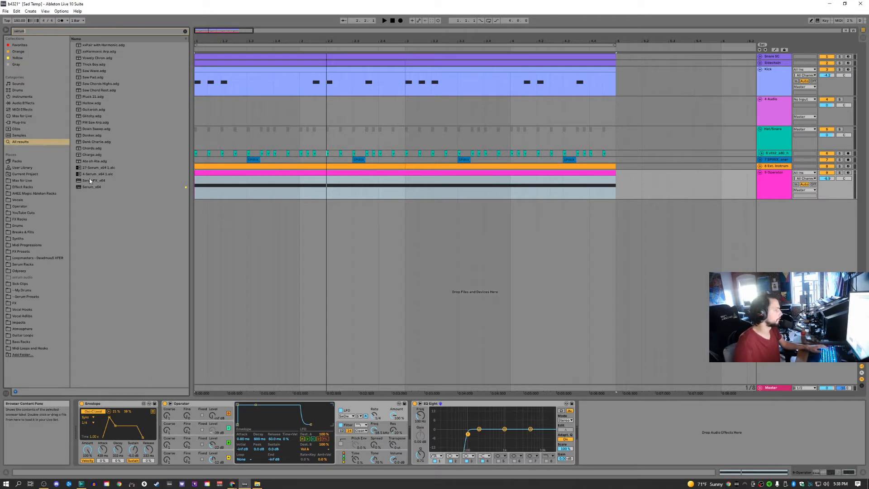
drag(89, 180, 423, 440)
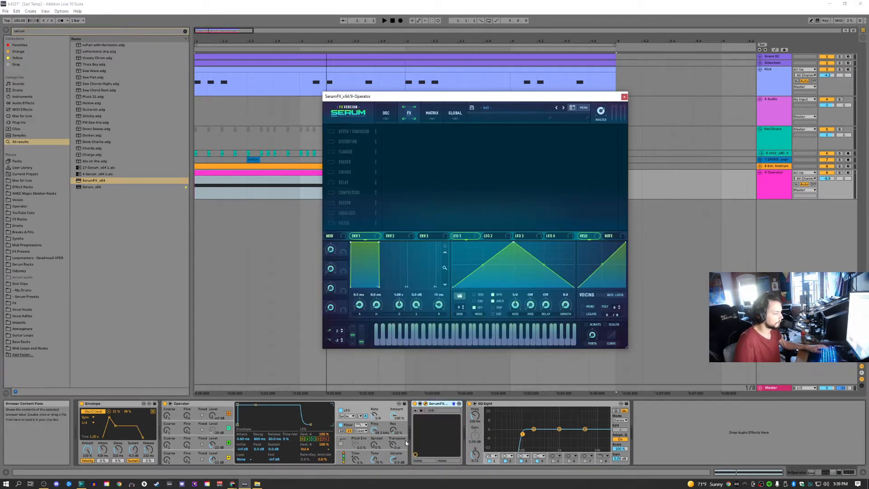
- Enable Hyper / Dimension in SerumFX and adjust the Hyper and Dimension mix
click(331, 132)
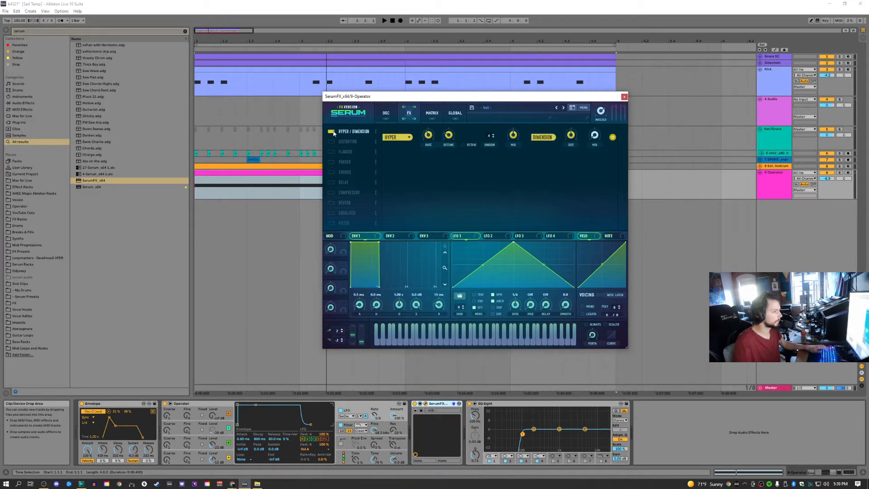
drag(511, 137, 511, 138)
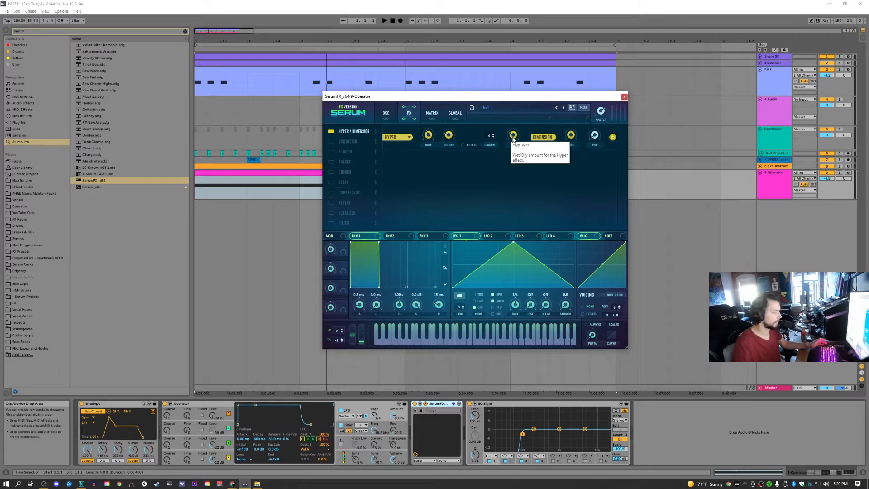
mouse_move(429, 146)
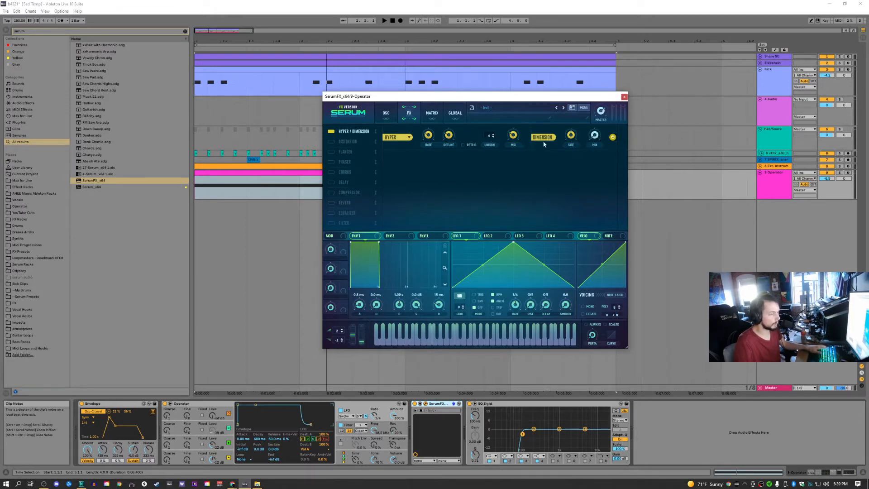
drag(596, 138, 602, 126)
drag(649, 95, 644, 97)
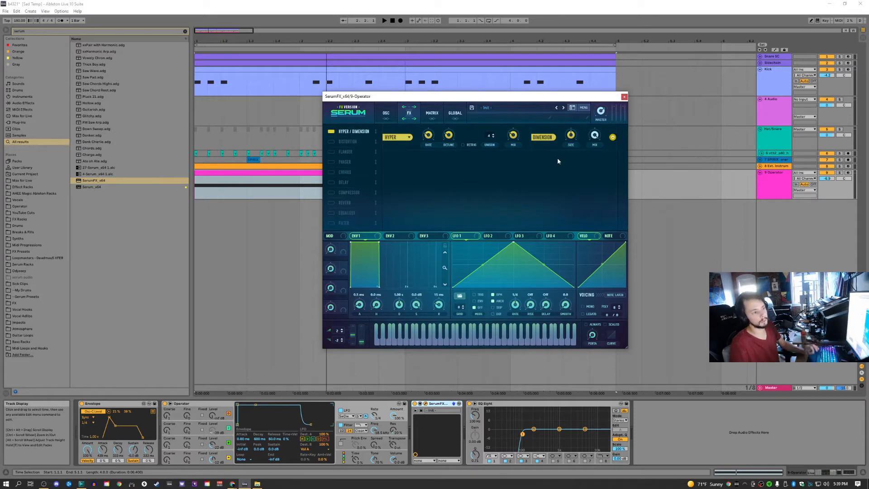
- Set the Dimension size in SerumFX to 0 % and audition the loop
drag(602, 96, 518, 170)
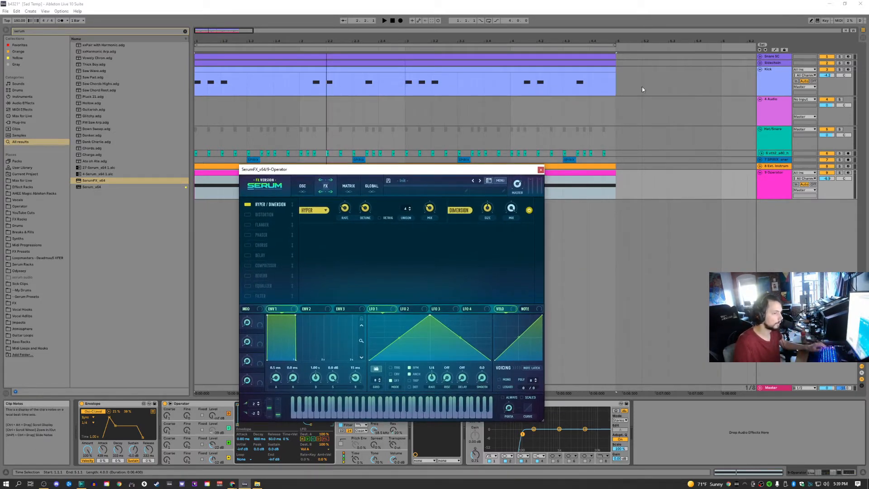
click(585, 195)
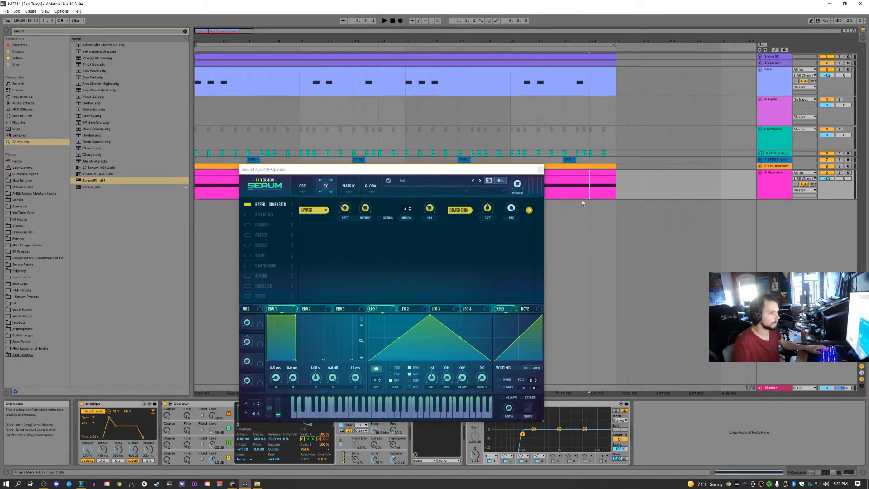
drag(487, 209, 543, 145)
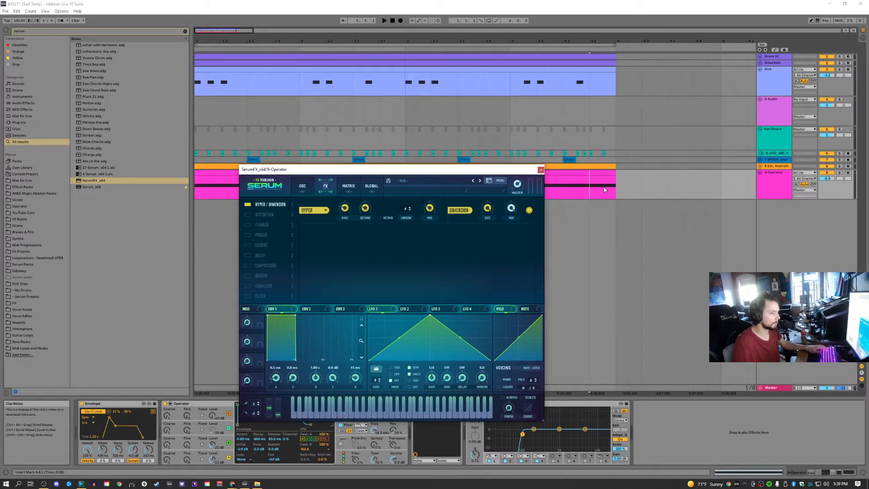
key(space)
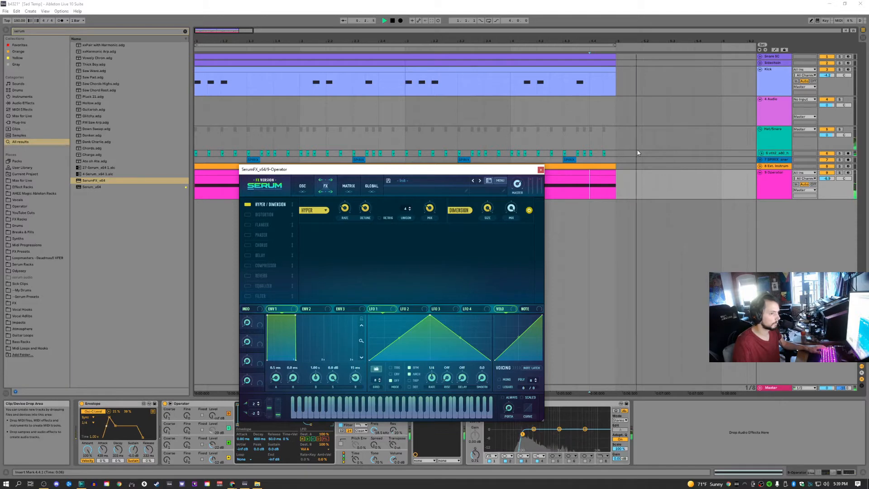
key(space)
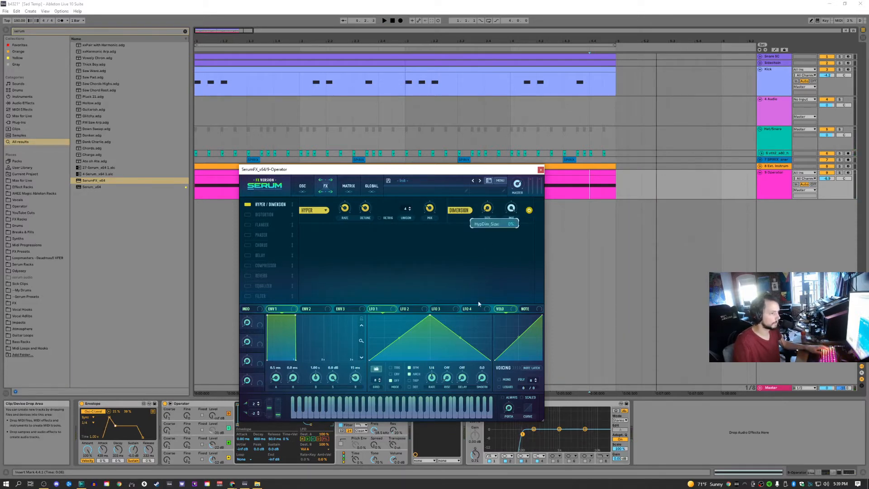
key(space)
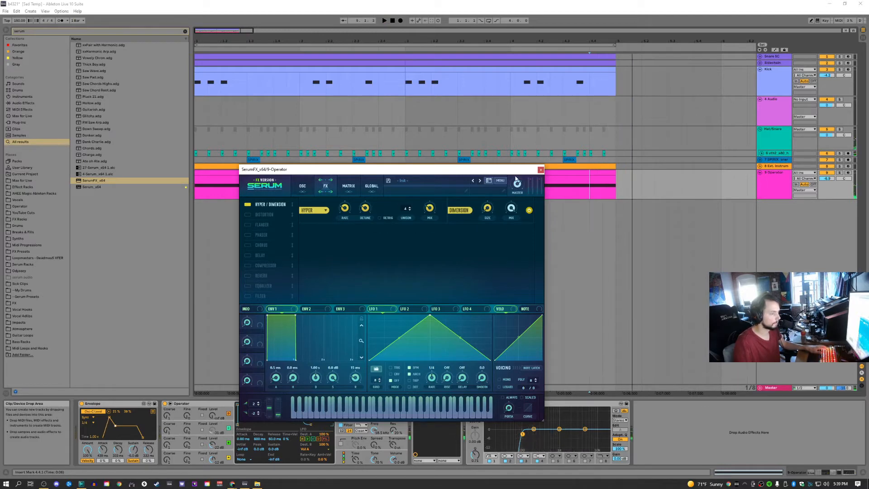
- Play the loop from bar 1 to hear the bass with Hyper / Dimension over the drums
drag(514, 171, 541, 231)
click(274, 180)
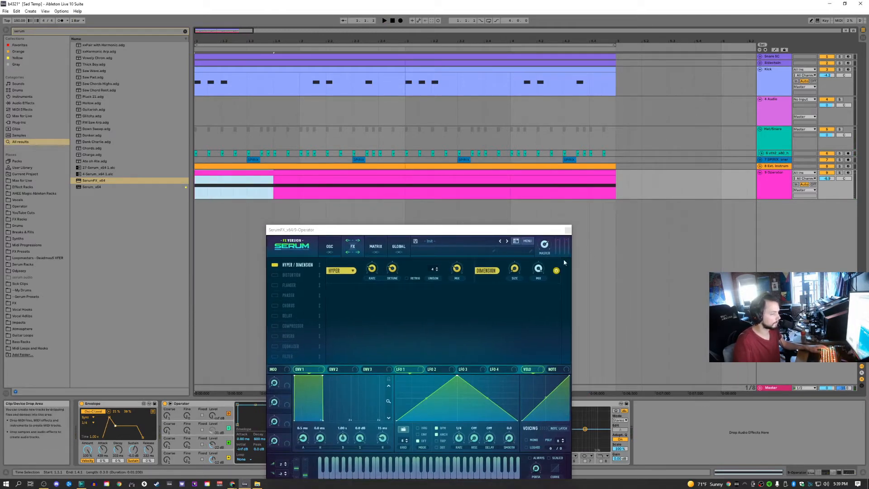
key(space)
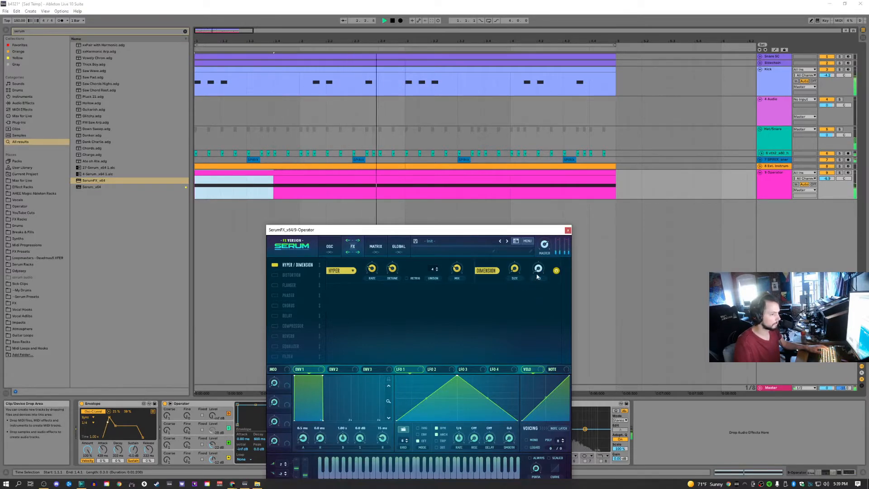
key(space)
- Enable the Chorus effect in SerumFX and audition the bass with it
drag(551, 230, 565, 123)
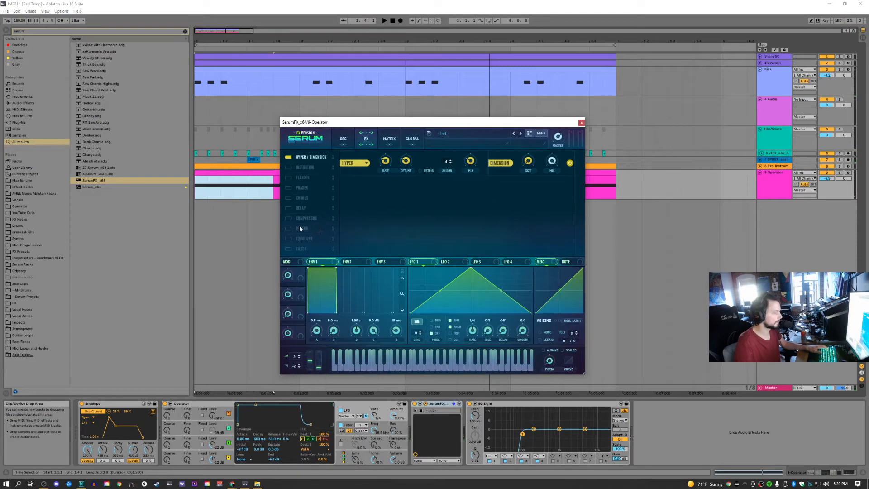
click(287, 198)
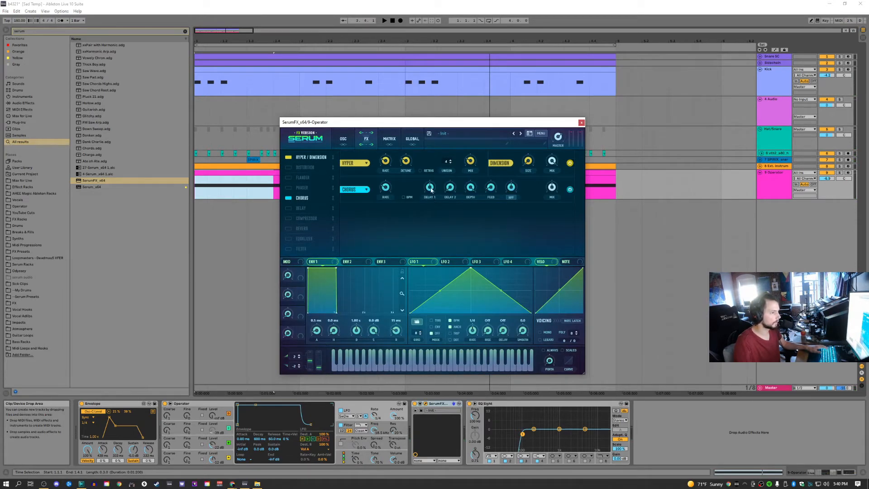
drag(431, 191, 513, 198)
key(space)
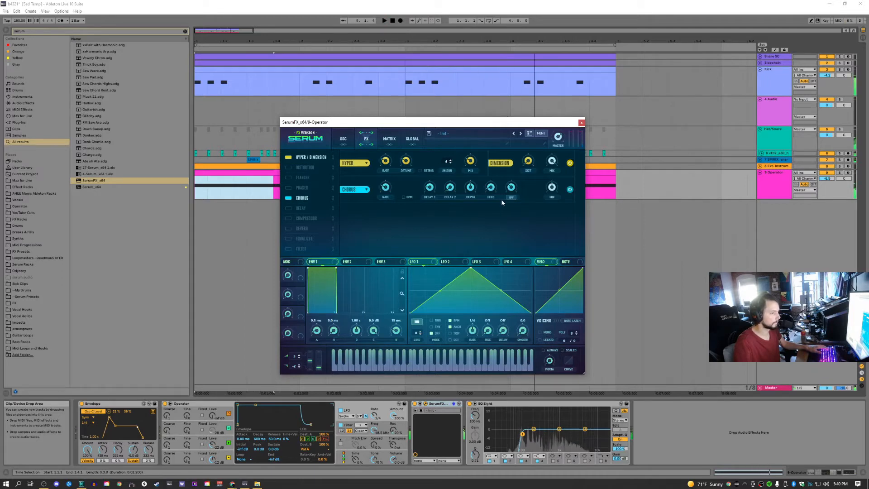
- Enable the Reverb effect in SerumFX and play the loop to hear it on the bass
click(290, 228)
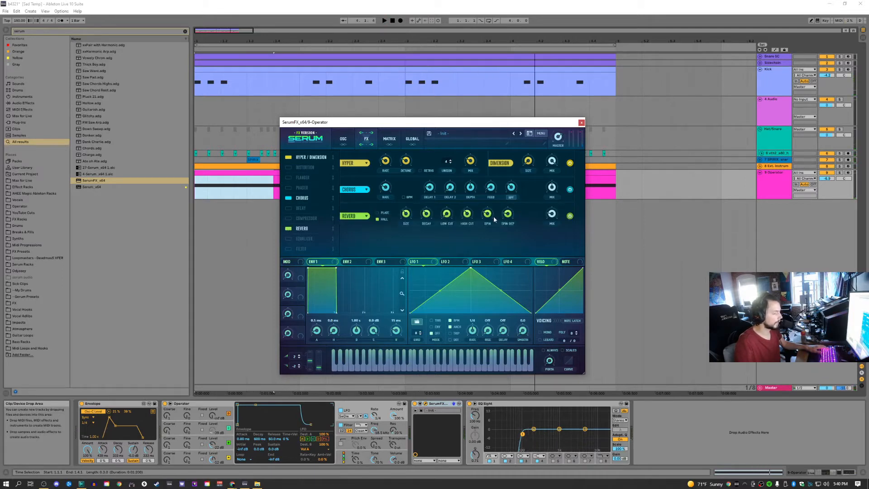
mouse_move(449, 206)
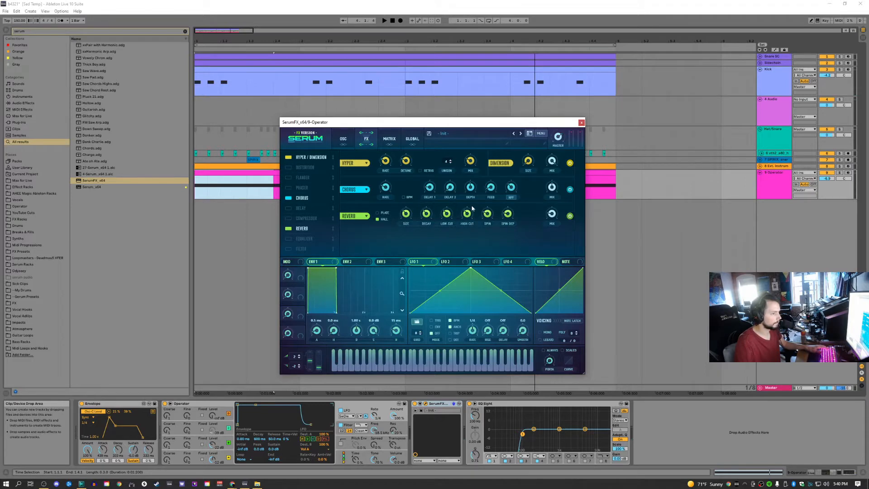
key(space)
mouse_move(552, 212)
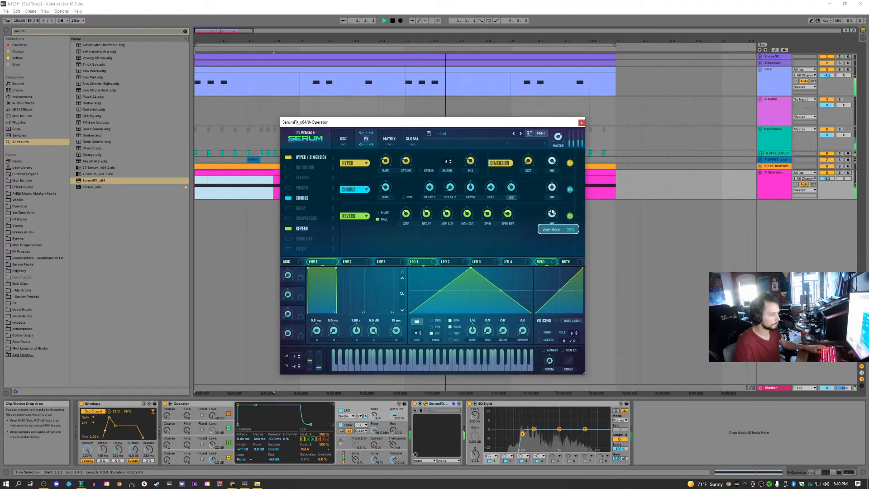
mouse_move(408, 217)
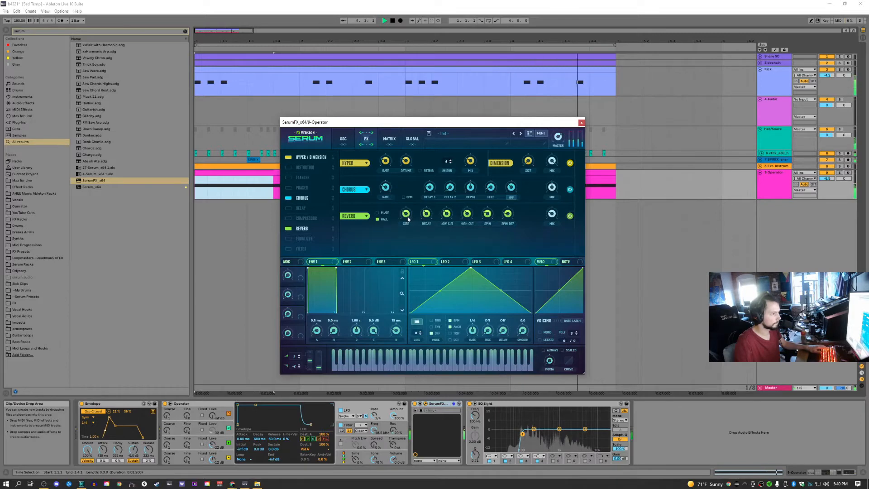
key(space)
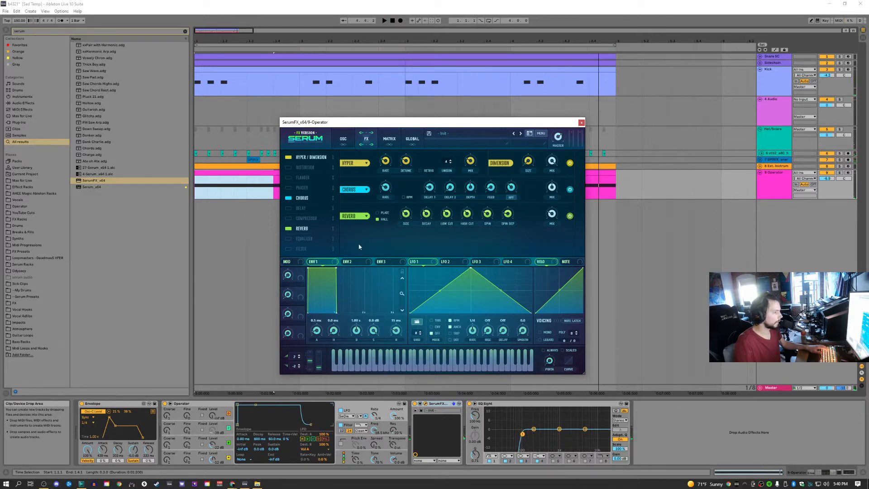
- Enable Tube distortion in SerumFX and group Envelope, Operator, SerumFX and EQ Eight into an Instrument Rack
click(288, 167)
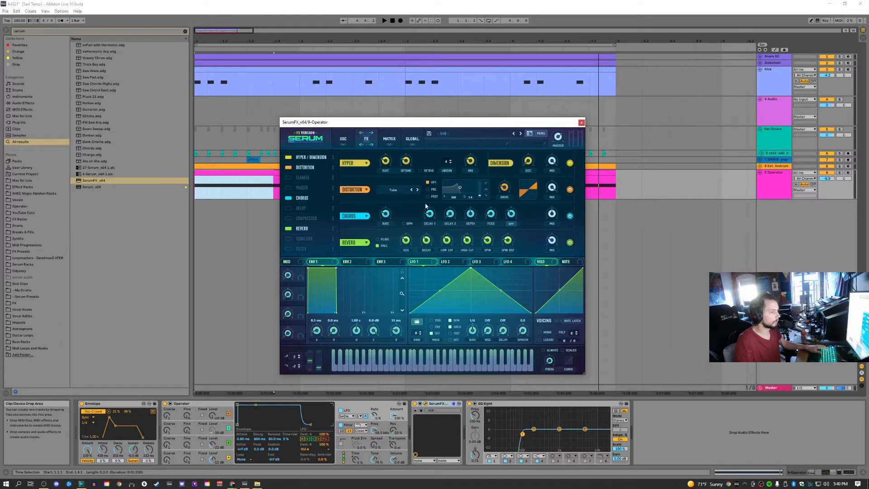
click(123, 403)
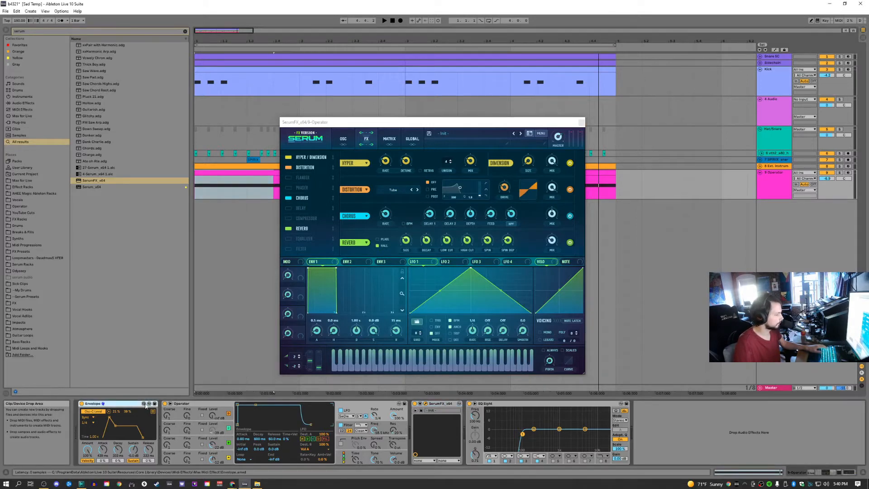
shift+click(570, 403)
key(ctrl+g)
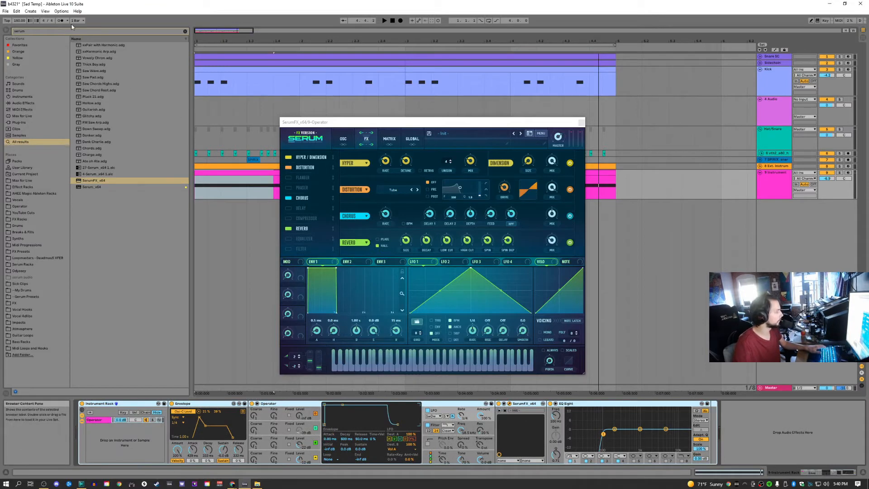
- Search the browser for ex and add External Instrument to the rack as a second chain
click(406, 93)
key(ctrl+f)
key(BackSpace)
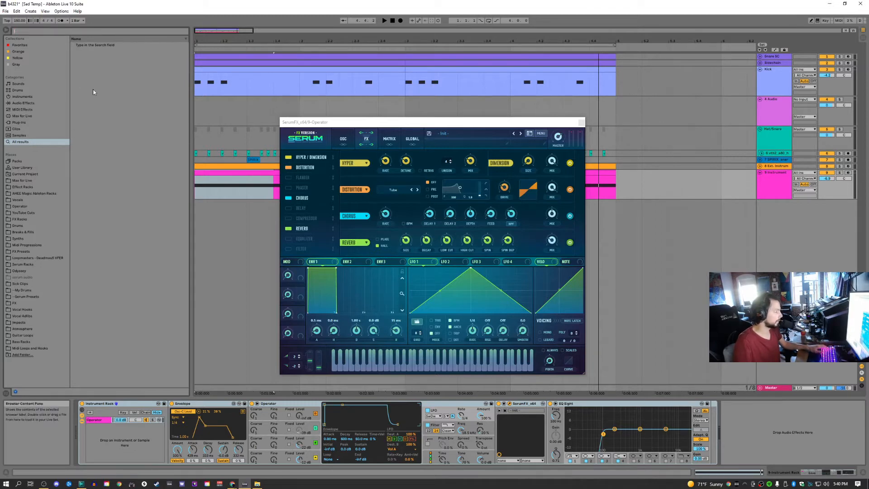
text(ex)
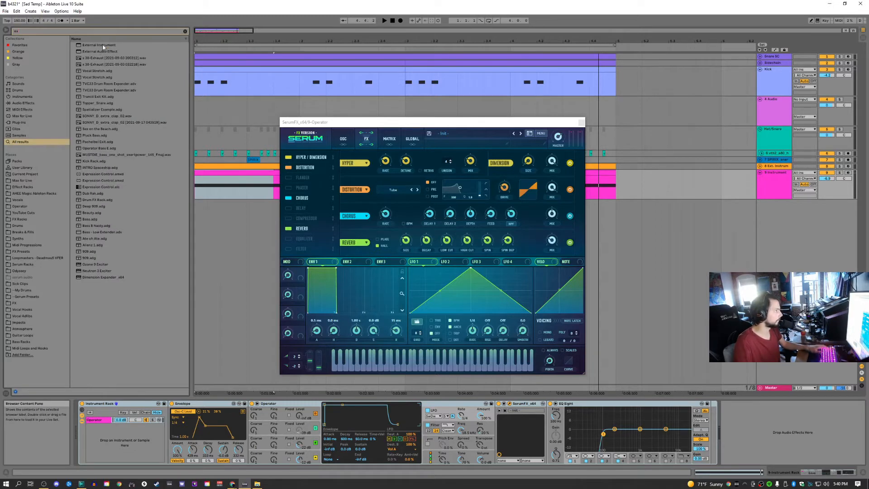
drag(100, 47, 121, 440)
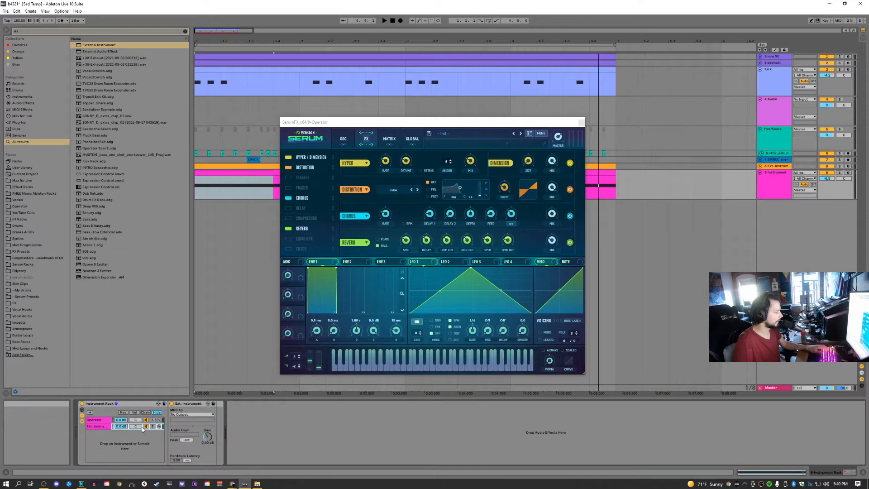
- Route the Ext. Instrument chain's MIDI to SerumFX_x64 in 9-Instrument Rack
click(103, 428)
click(193, 414)
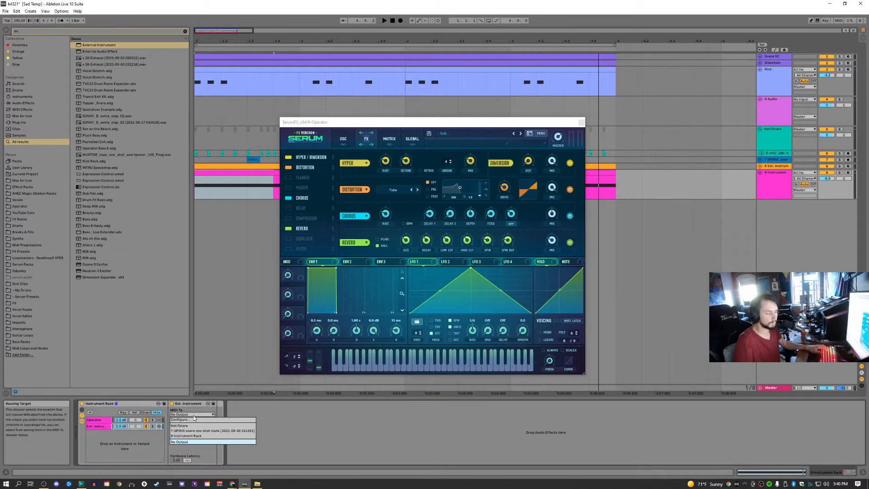
click(186, 435)
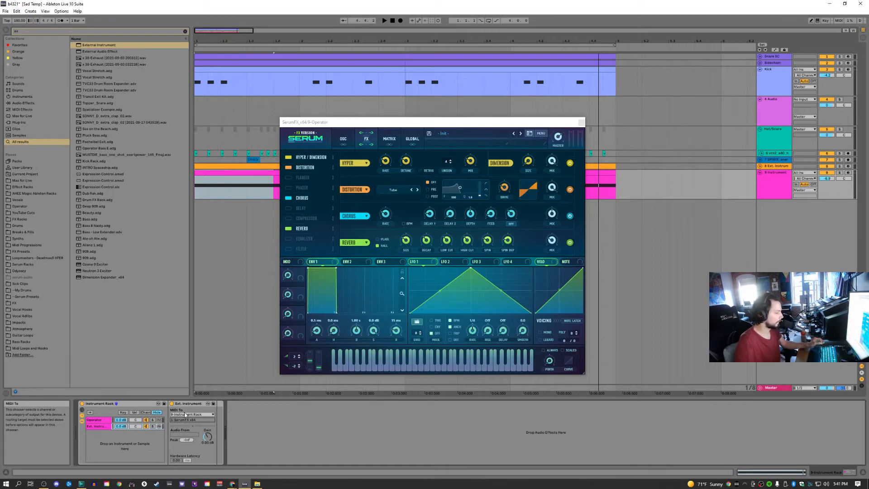
- Show the Operator chain and change the distortion type in its SerumFX to X-Shaper
click(95, 419)
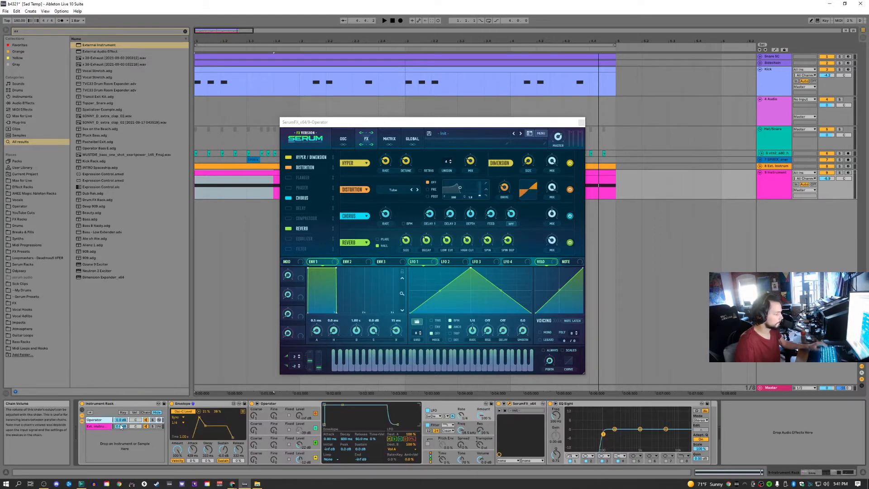
drag(544, 121, 558, 141)
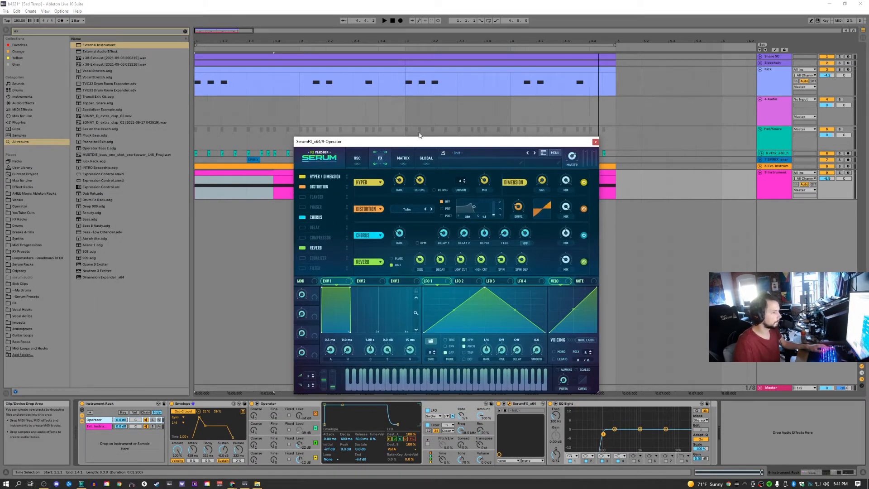
drag(419, 140, 378, 120)
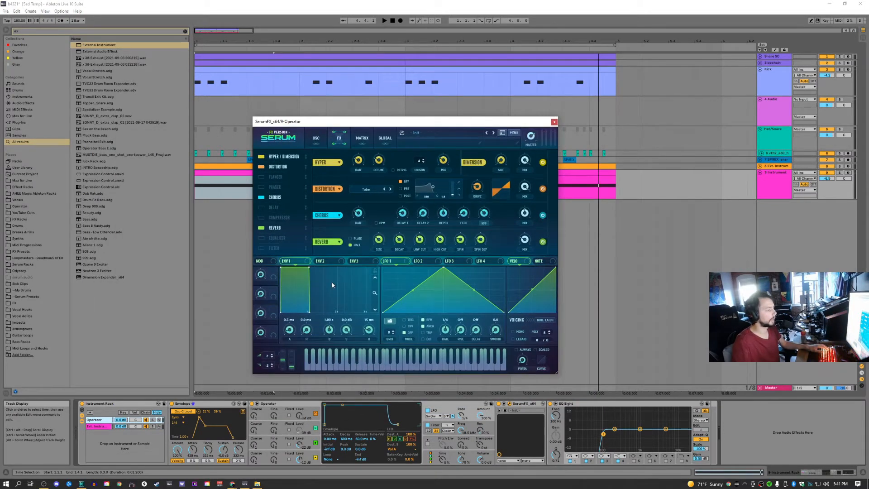
click(373, 189)
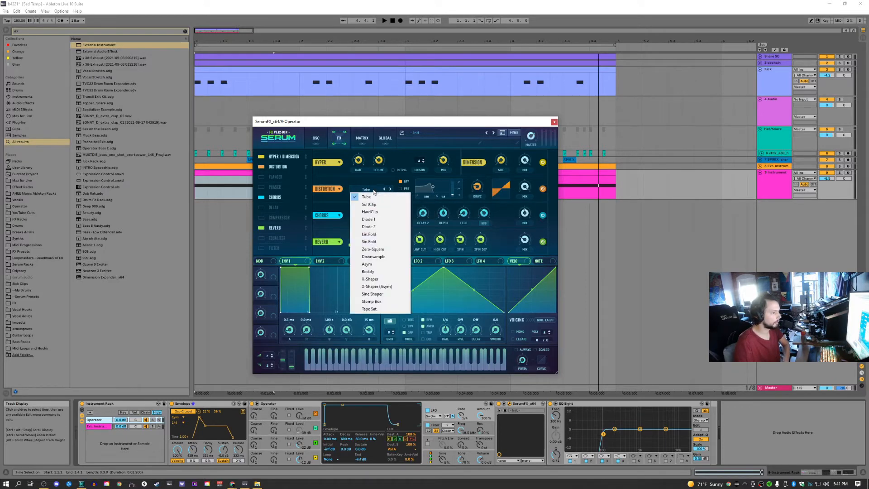
click(375, 280)
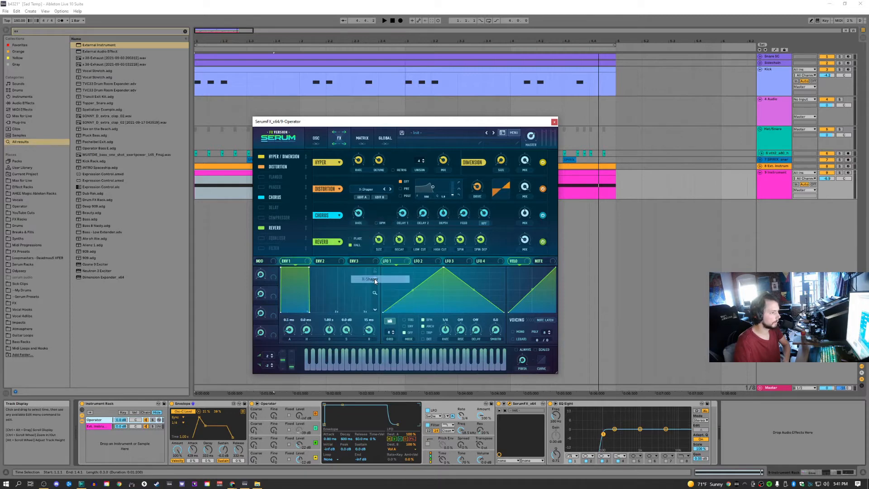
- Flatten Shaper A's curve, turn the distortion drive all the way down, and play the loop to hear it
click(361, 197)
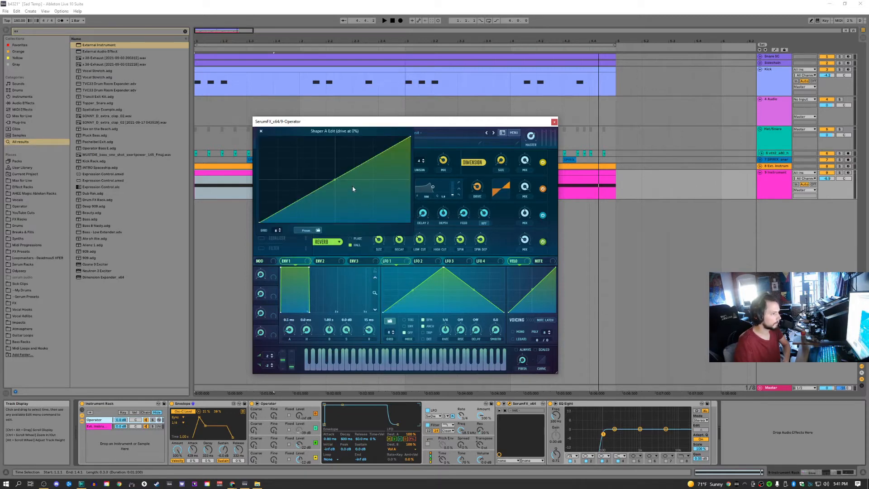
drag(336, 180, 503, 348)
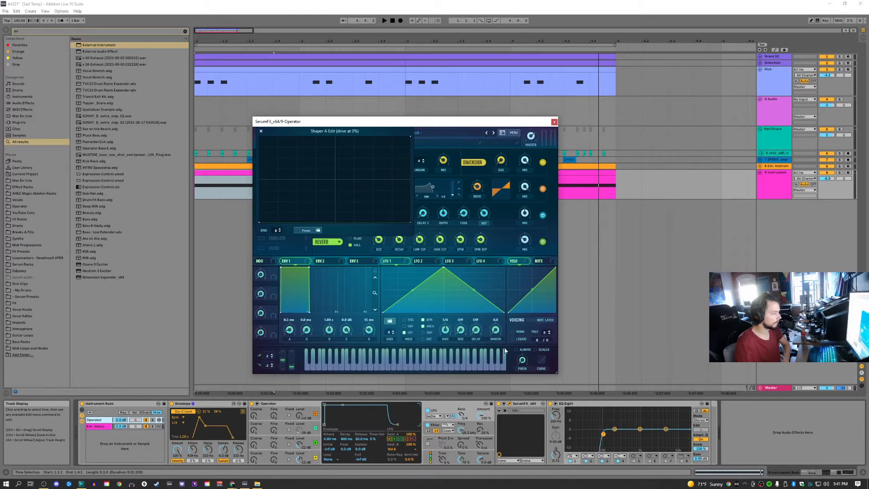
click(261, 131)
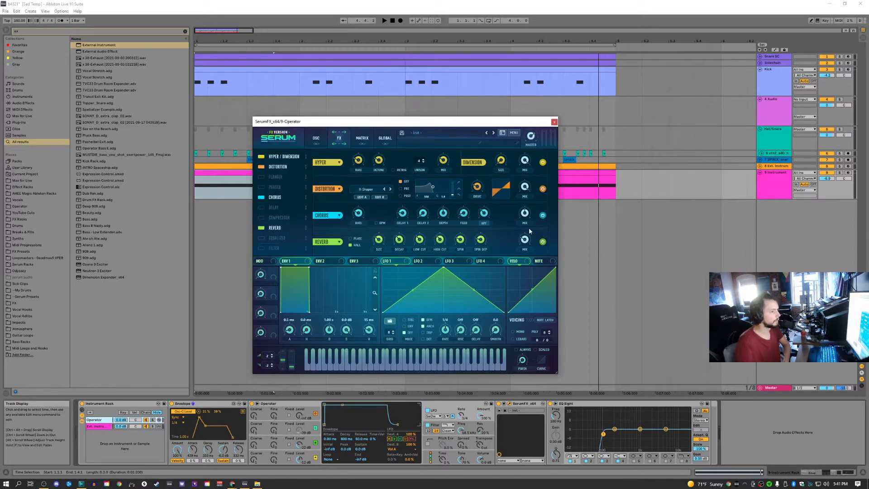
drag(479, 187, 479, 187)
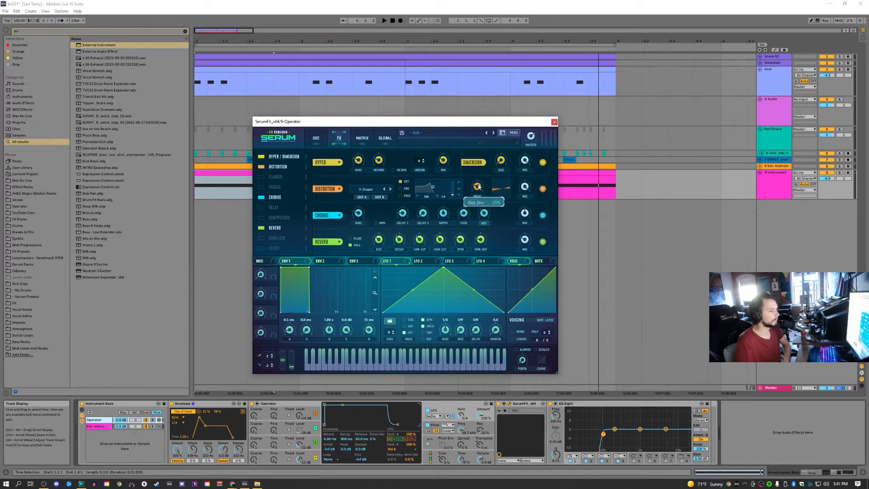
key(space)
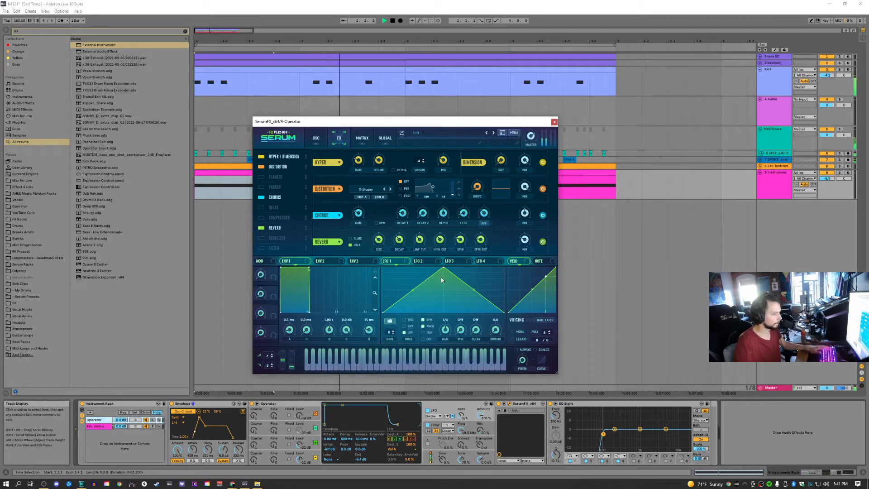
- Shape LFO 1 into a rising ramp, assign it to the distortion mix, and audition the result
drag(442, 272, 504, 268)
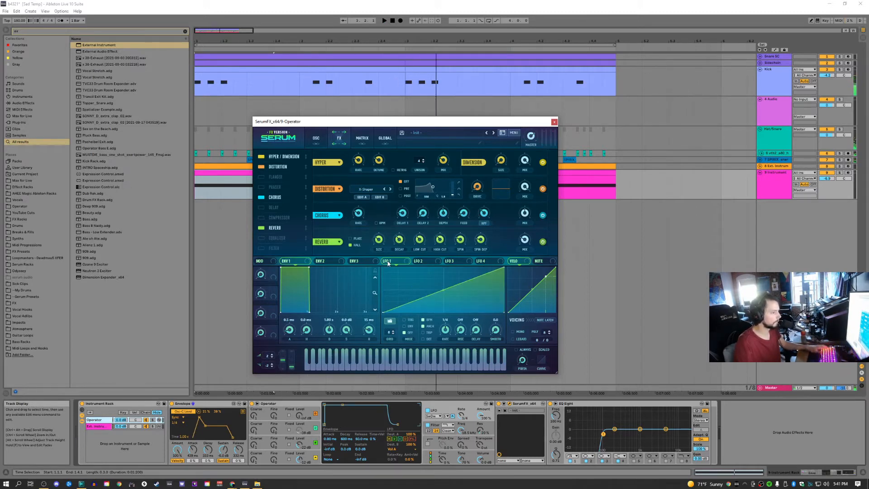
drag(388, 263, 387, 279)
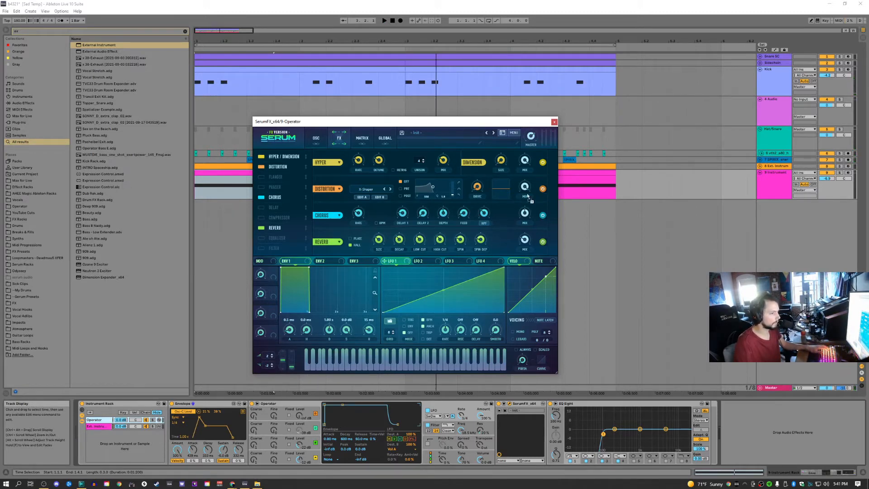
drag(526, 190, 525, 189)
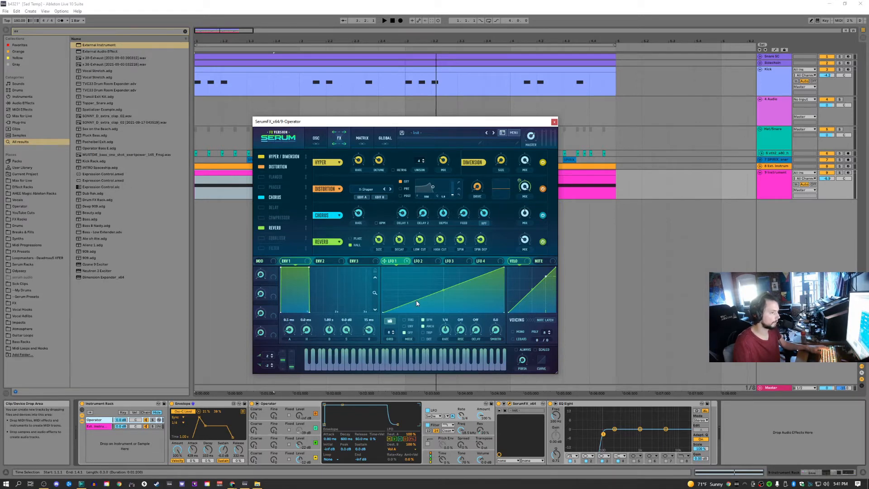
key(space)
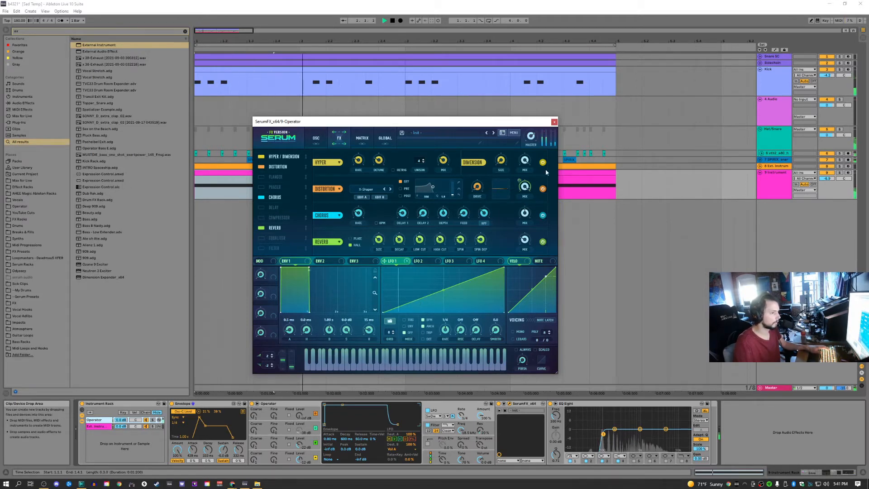
key(space)
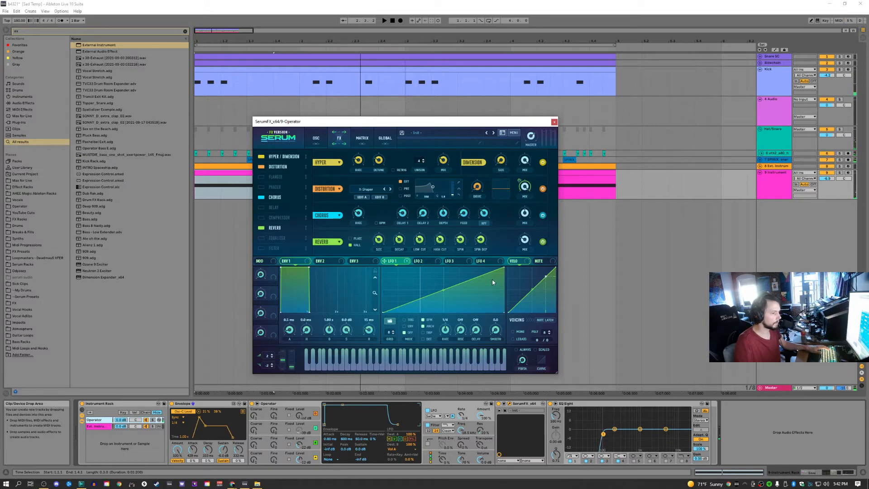
- Reverse LFO 1 into a falling ramp with a slight upward bow during playback, and close the SerumFX window
drag(504, 269, 506, 315)
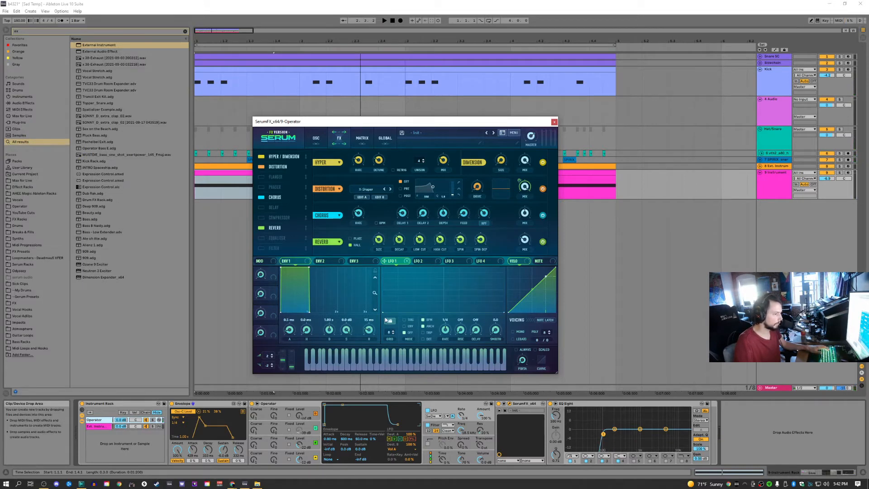
drag(383, 314, 347, 248)
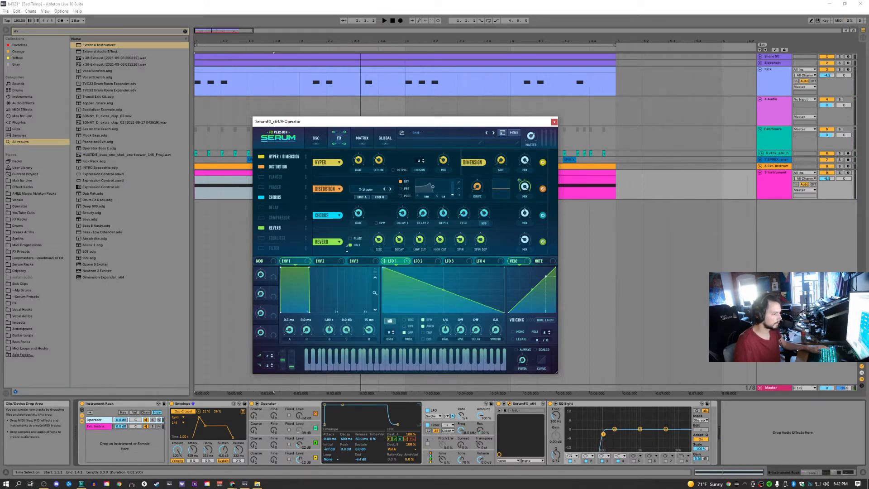
key(space)
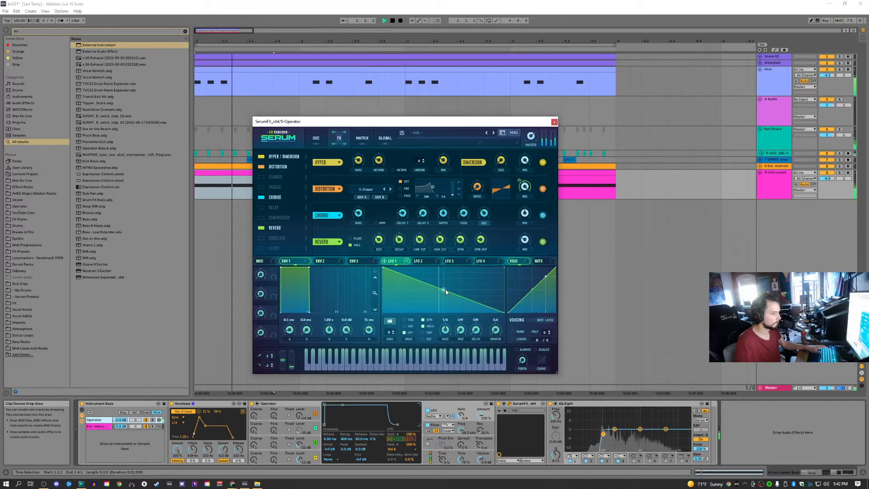
drag(445, 292, 447, 291)
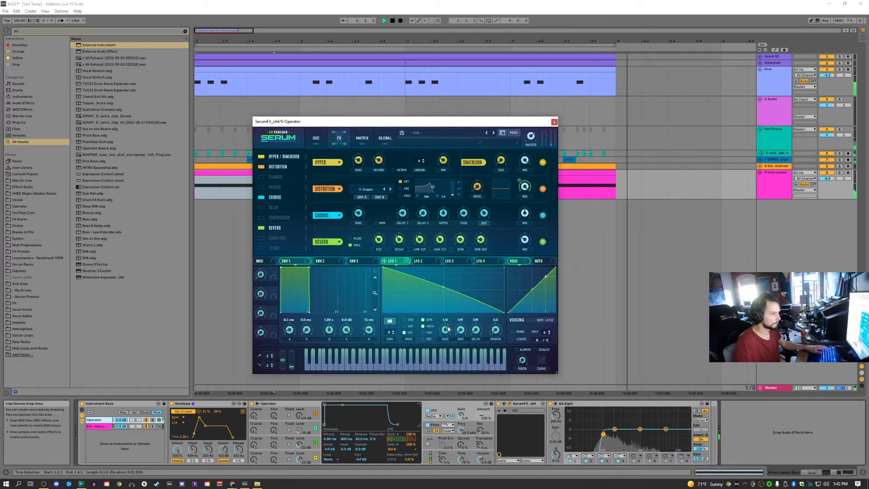
drag(533, 122, 504, 155)
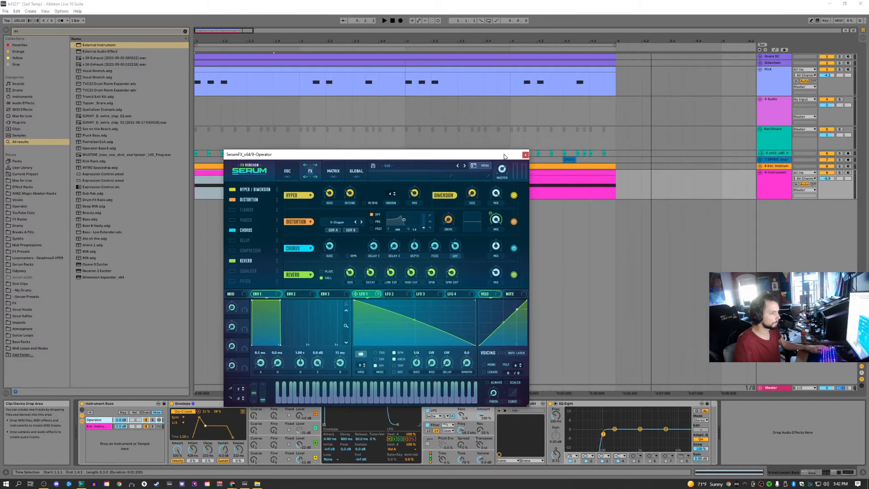
click(525, 155)
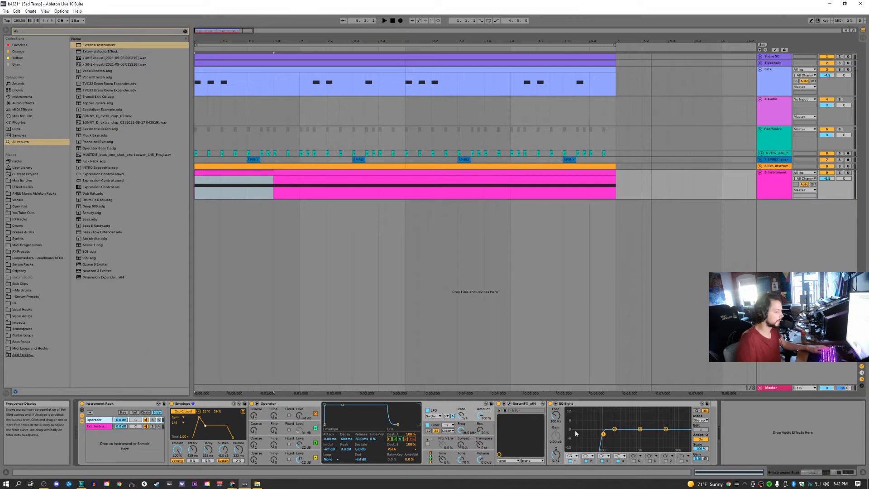
- Search the browser for mul and place Multiband Dynamics after EQ Eight in the Operator chain
click(34, 31)
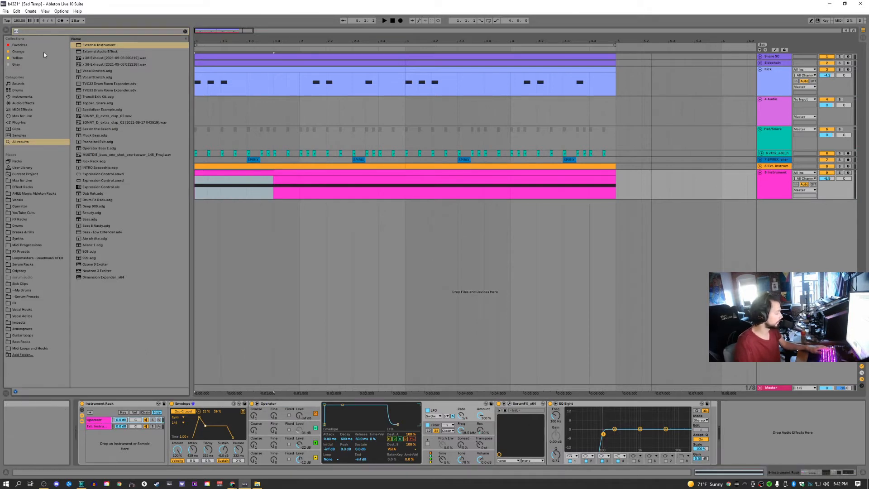
text(mul)
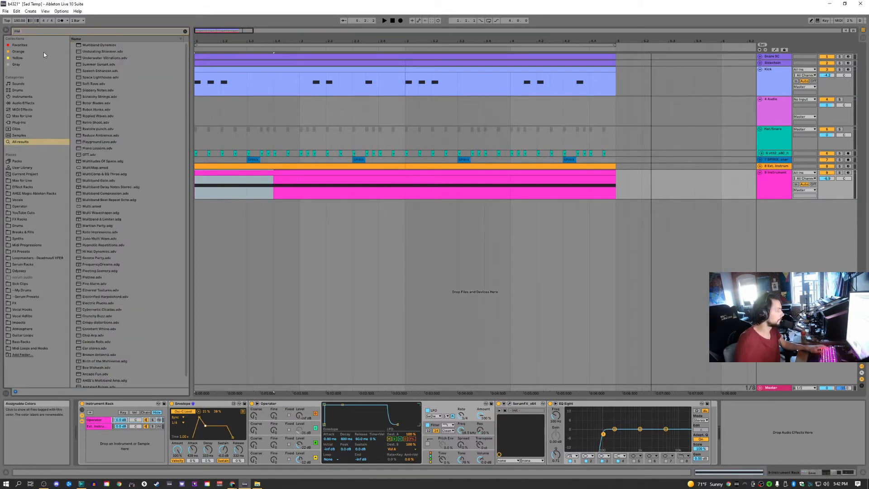
click(93, 45)
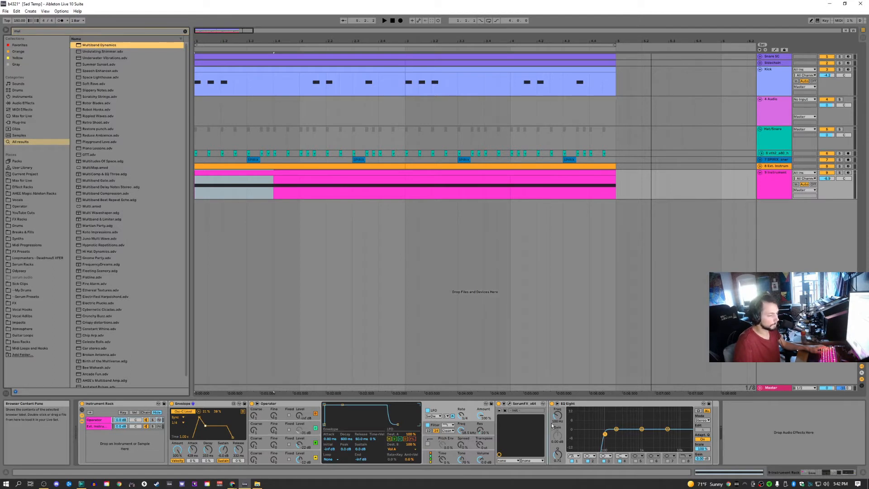
drag(553, 426, 552, 425)
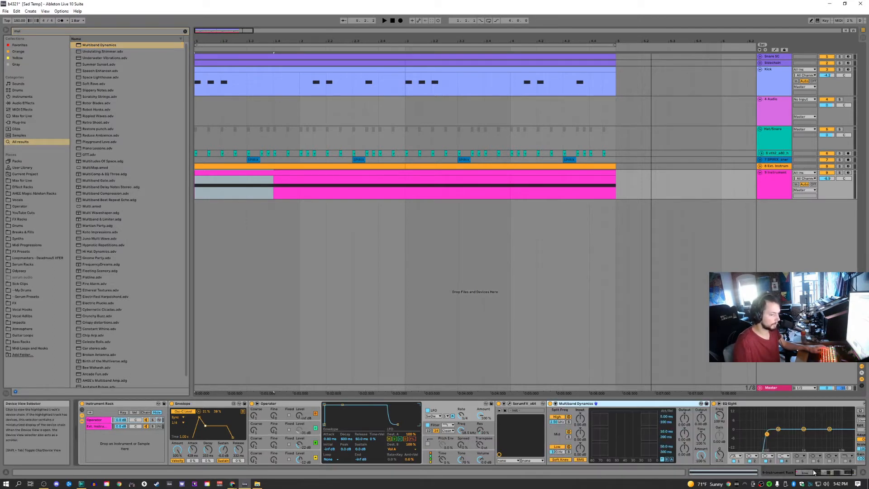
drag(814, 472, 838, 474)
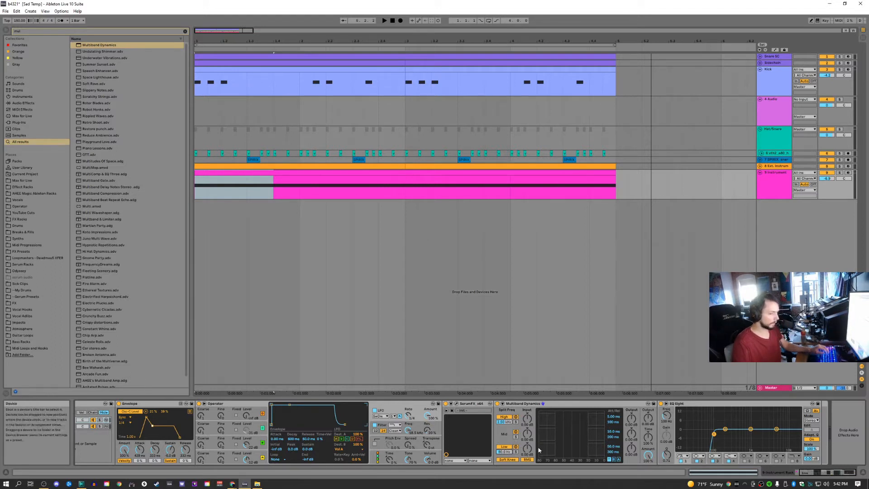
drag(608, 404, 813, 413)
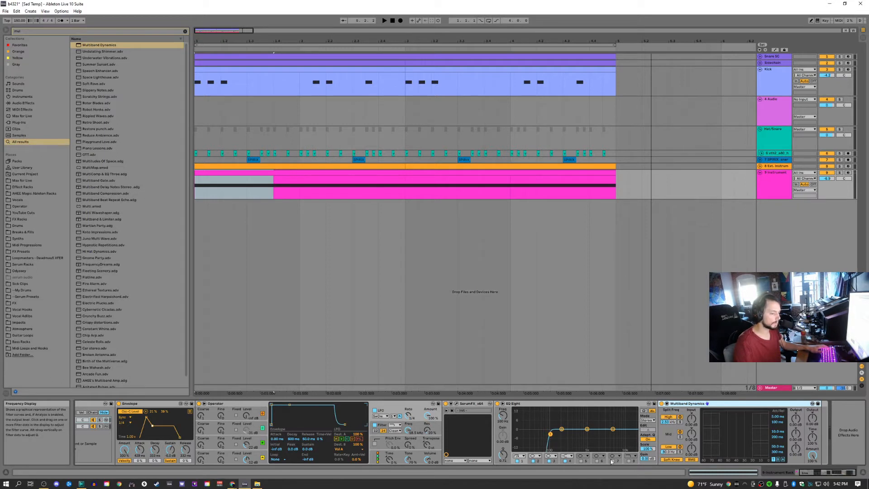
- Solo the 9 Instrument track, loop the full length of its clip, and play it through Multiband Dynamics
key(space)
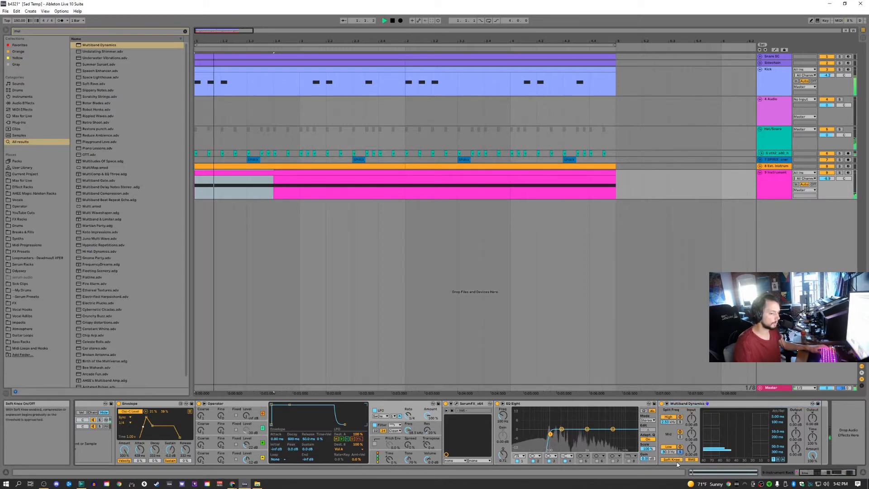
click(840, 173)
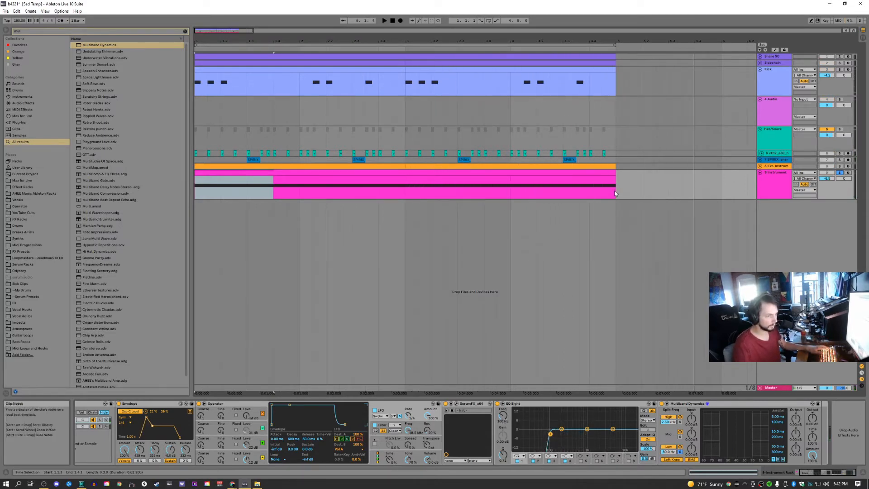
drag(614, 192, 179, 171)
key(ctrl+l)
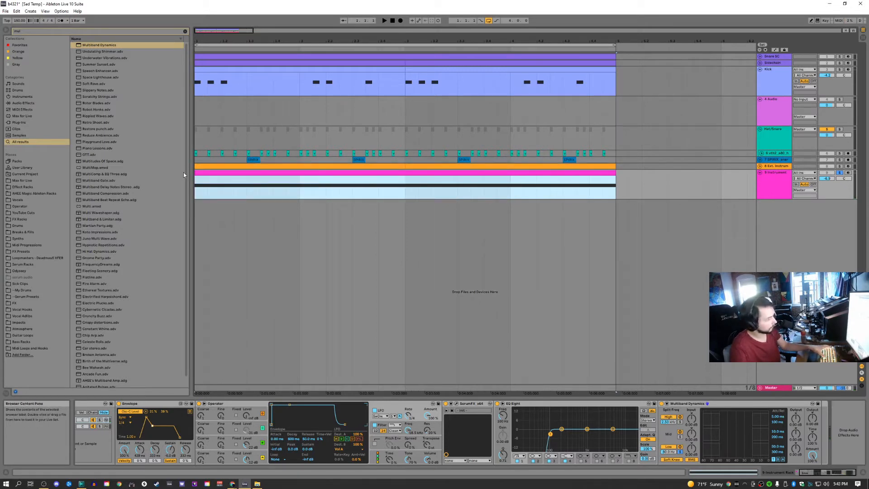
key(space)
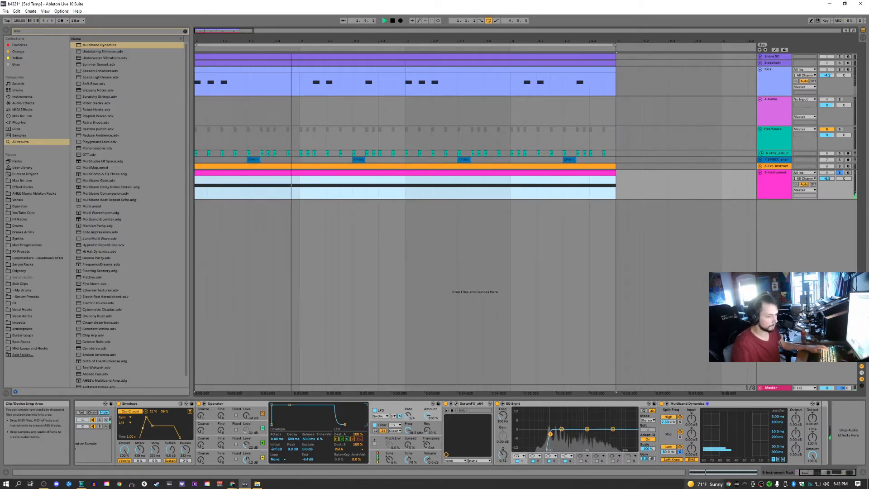
- Turn down the low band's gain in Multiband Dynamics and set the mid band's below ratio to 1:1.40
drag(691, 449, 691, 482)
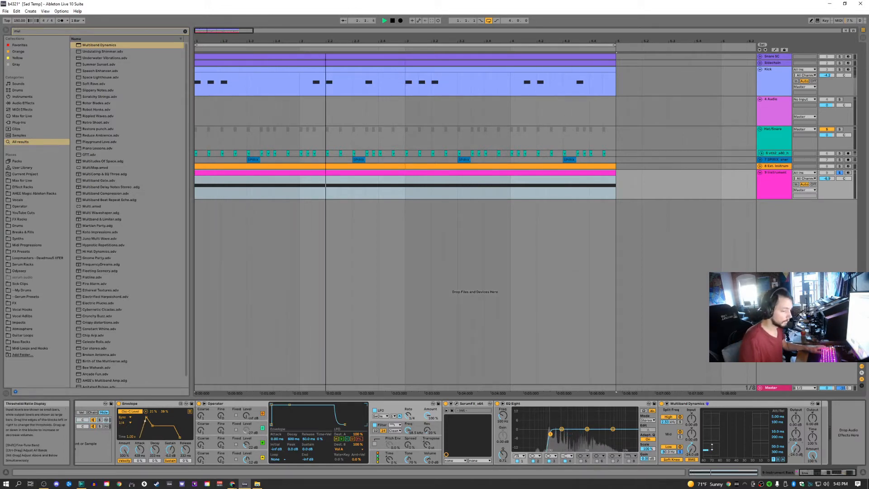
key(space)
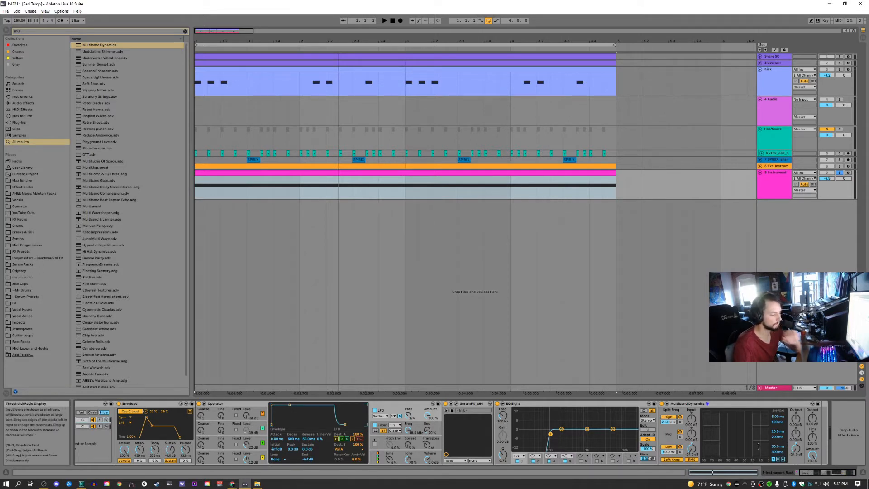
key(space)
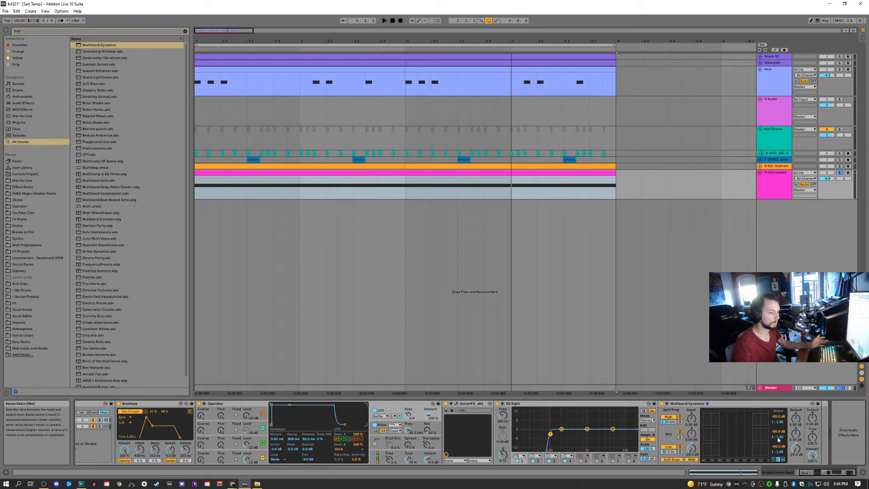
mouse_move(779, 439)
mouse_down()
mouse_move(779, 421)
mouse_move(779, 430)
mouse_up()
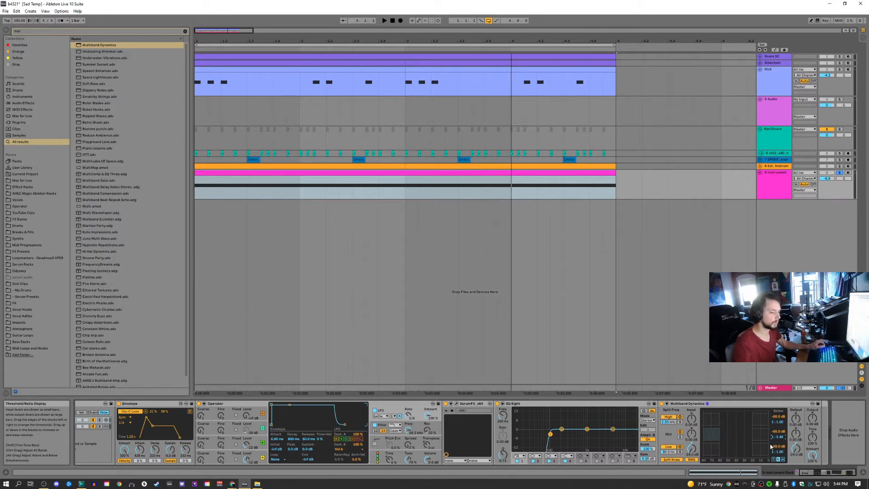
- Set the mid band's below threshold to about -38 dB and adjust the high band's below threshold and ratio while playing the loop
key(space)
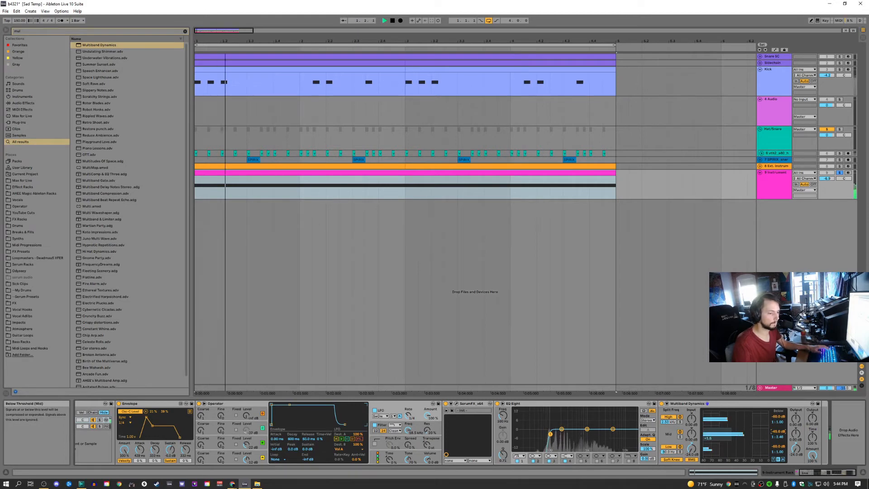
key(space)
drag(730, 436, 729, 419)
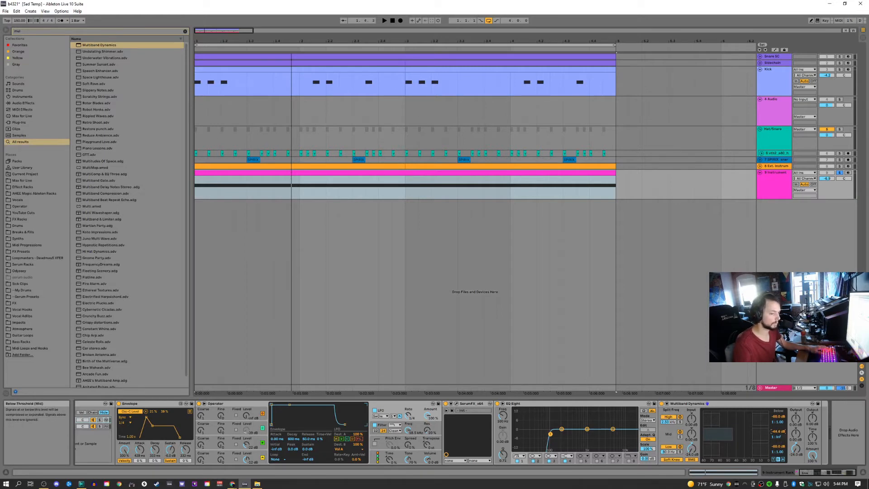
key(space)
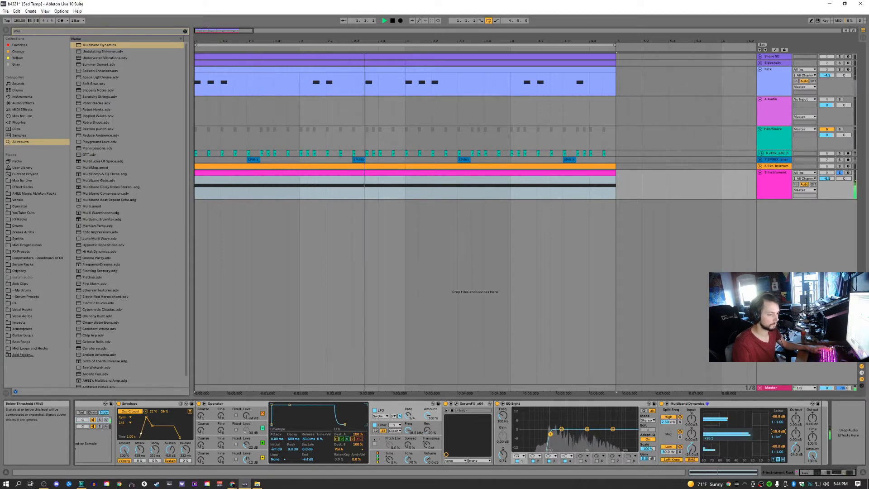
drag(779, 433, 780, 443)
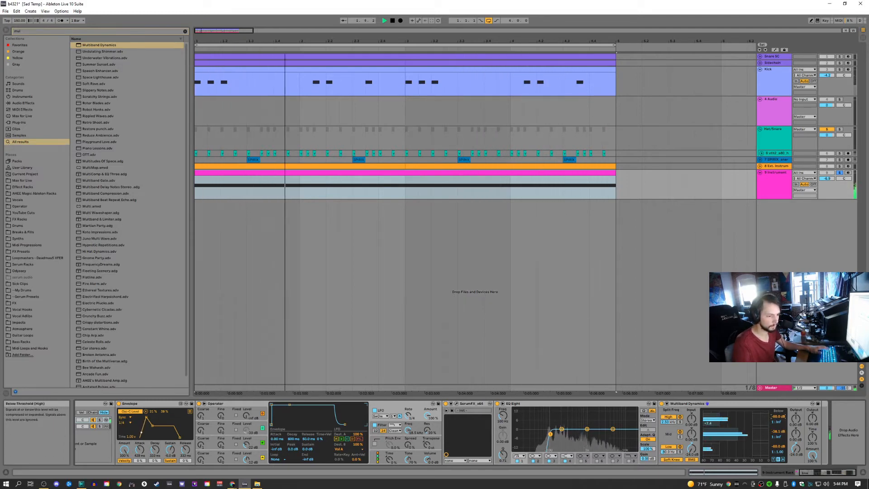
drag(779, 417, 779, 414)
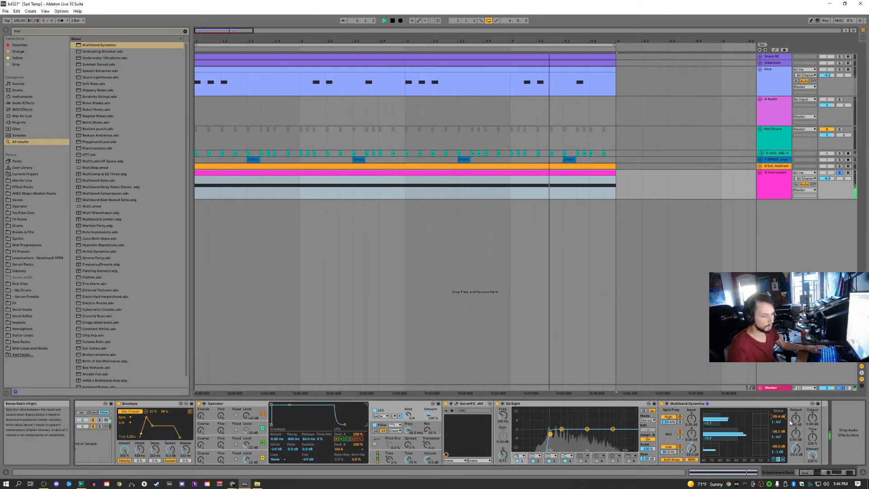
drag(779, 422, 779, 428)
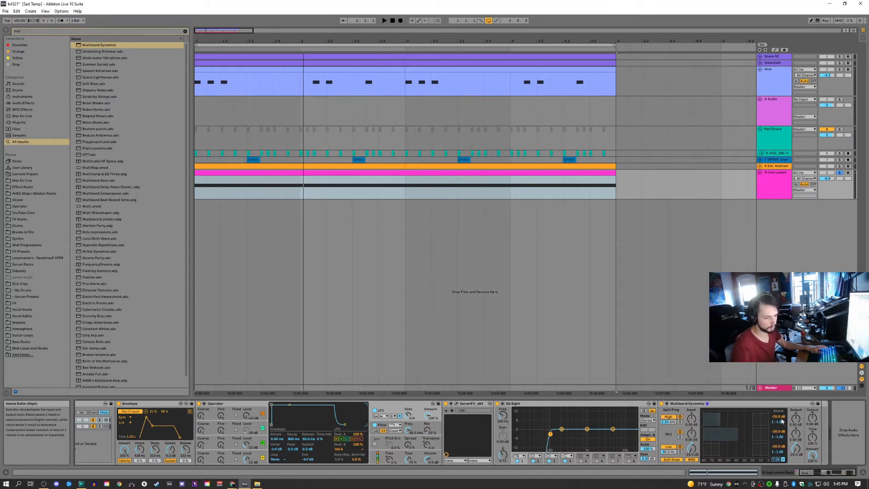
- Set the high band's above ratio to 1:Inf and lower the above thresholds to about -43 dB for high and -28 dB for mid
mouse_move(782, 422)
mouse_down()
mouse_move(782, 394)
mouse_move(782, 424)
mouse_up()
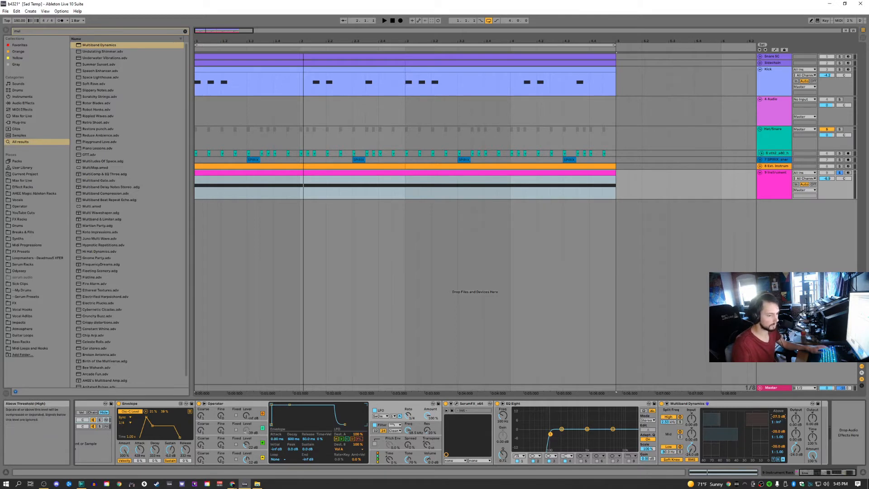
key(space)
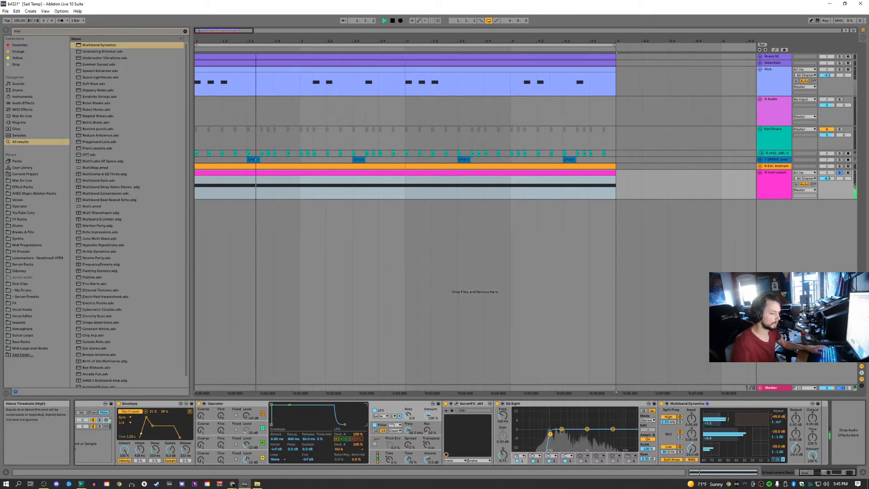
drag(782, 417, 781, 419)
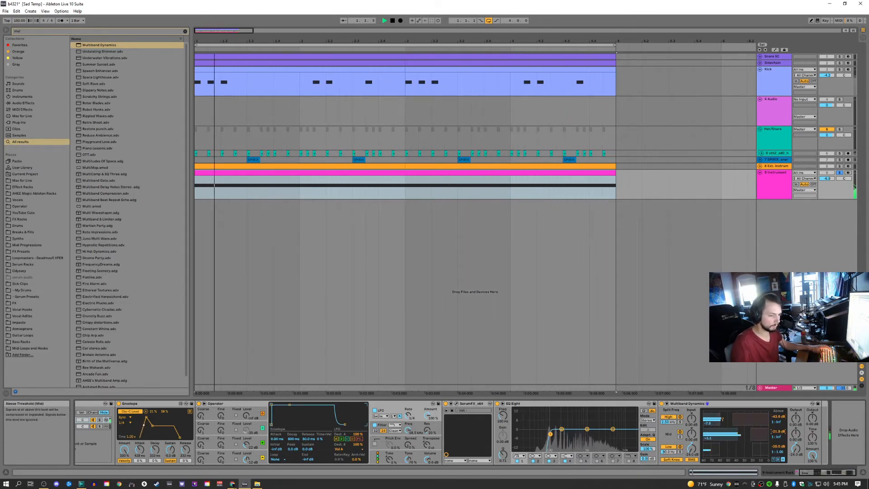
drag(779, 432, 779, 442)
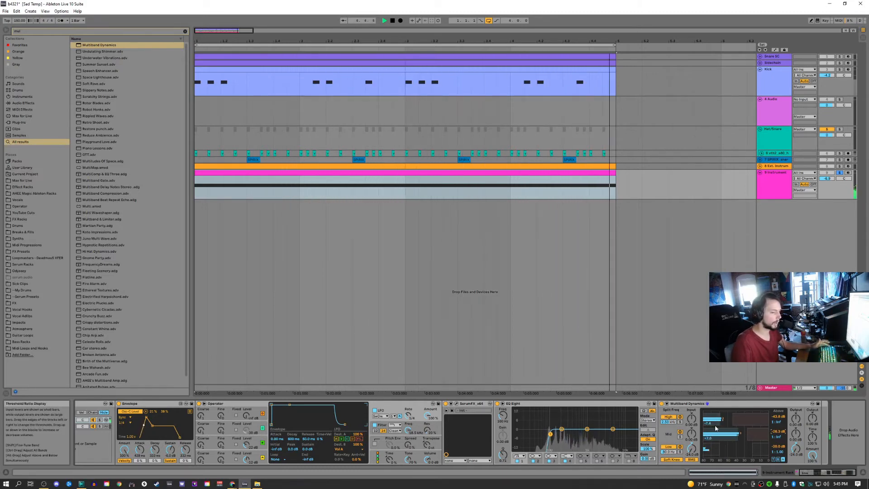
- Solo the mid band and raise its output gain to about 10.5 dB, with the 9 Instrument track unsoloed to hear the full mix
click(680, 437)
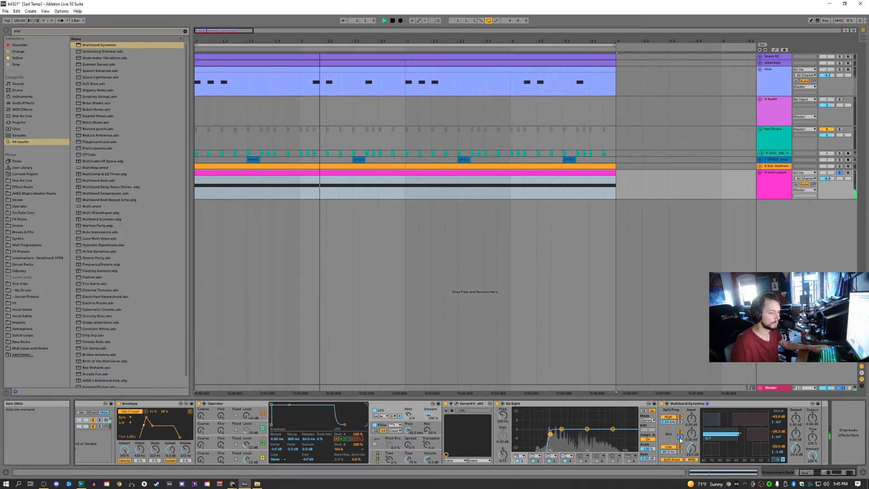
key(Tab)
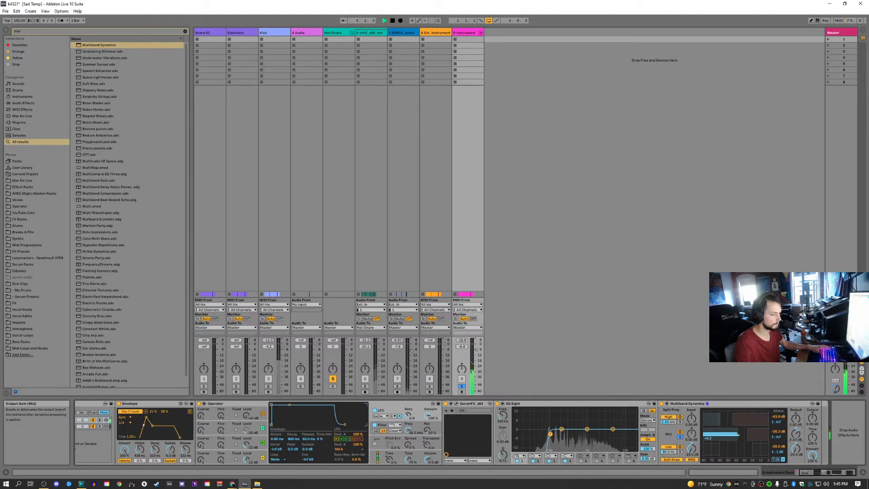
drag(796, 433, 797, 433)
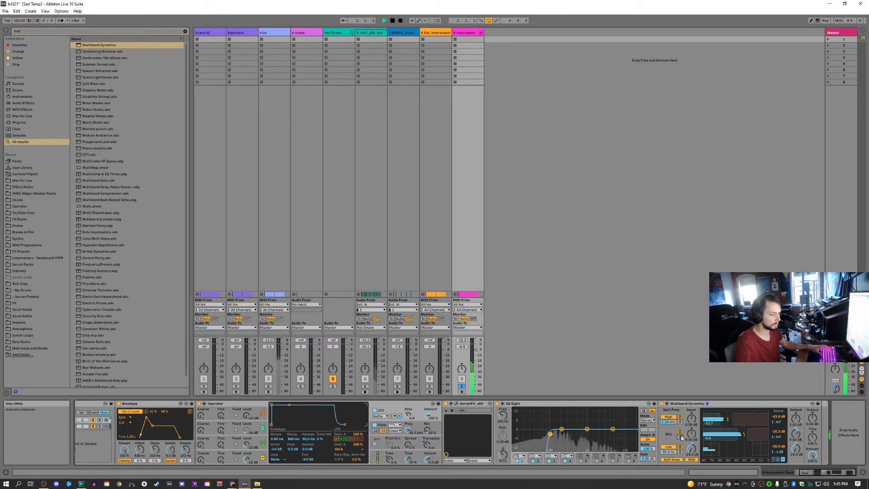
click(462, 386)
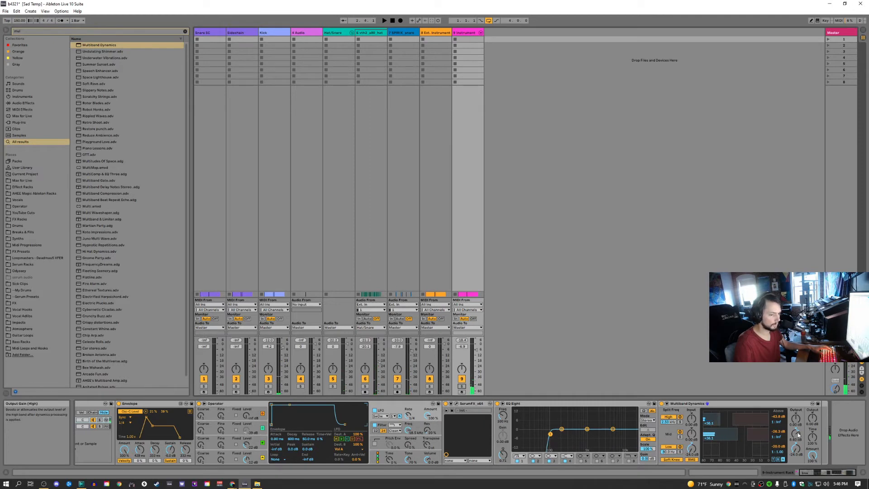
key(space)
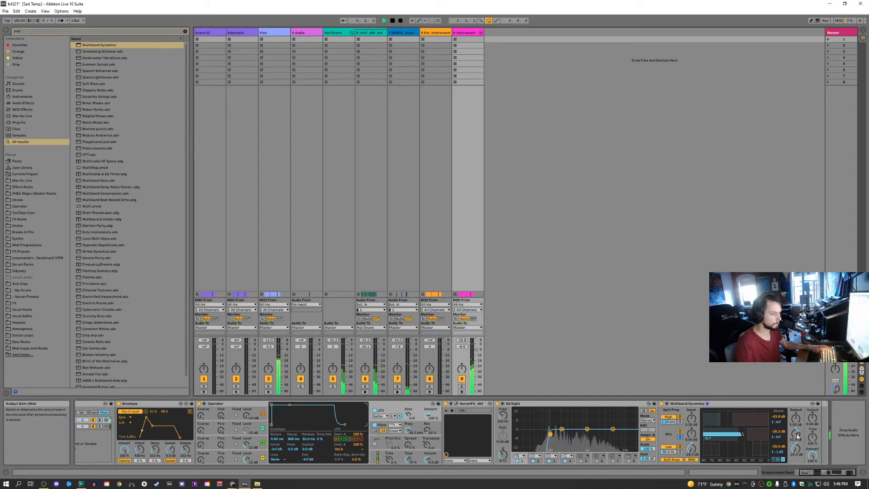
key(space)
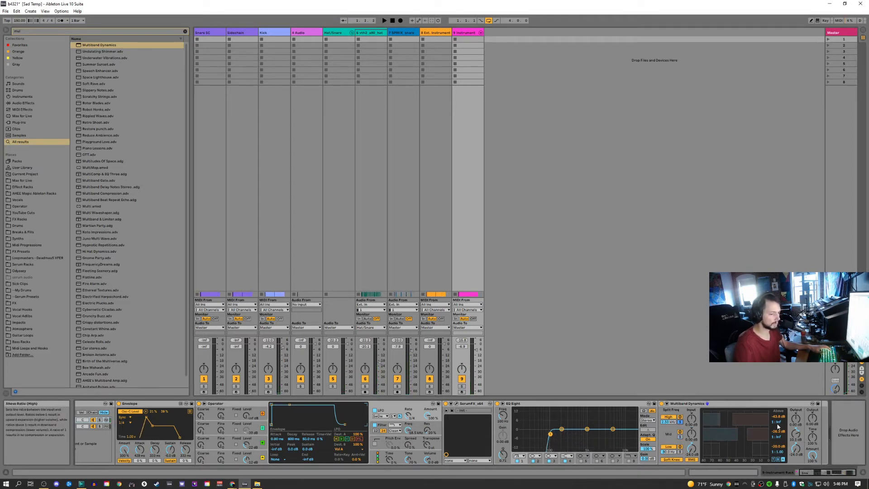
- Raise the high band's output gain in Multiband Dynamics against the full mix and unsolo the band
key(space)
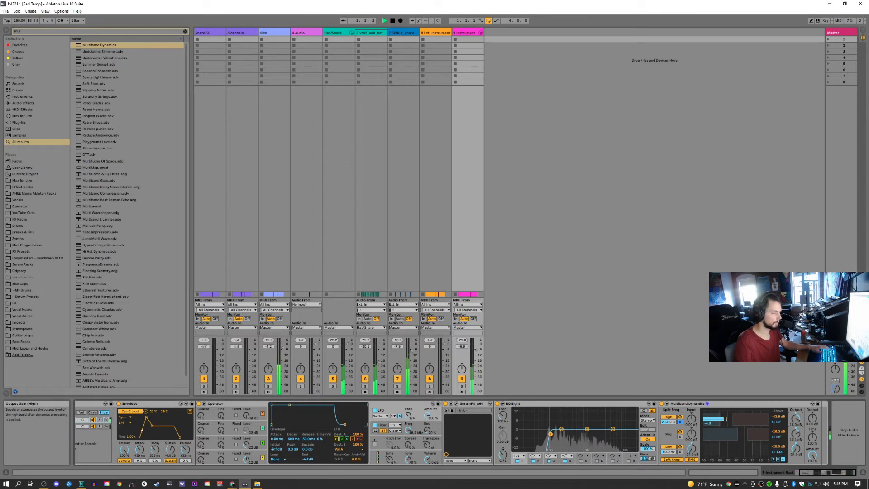
drag(792, 423, 792, 399)
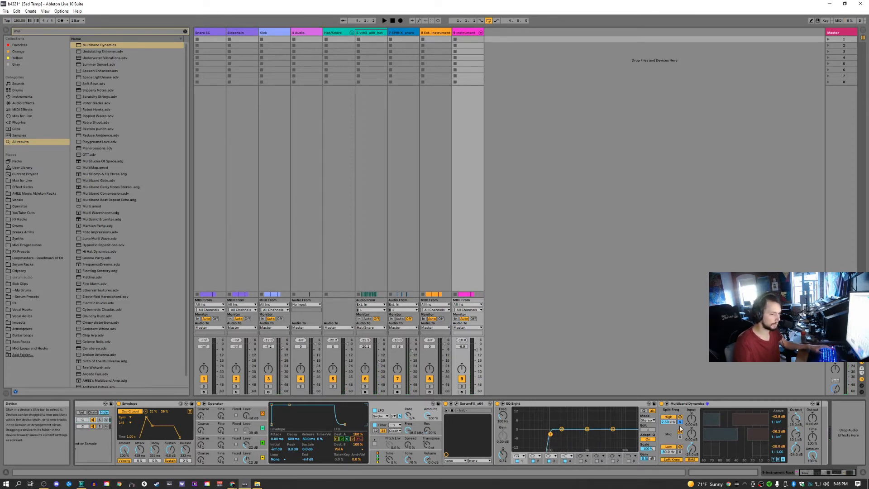
key(space)
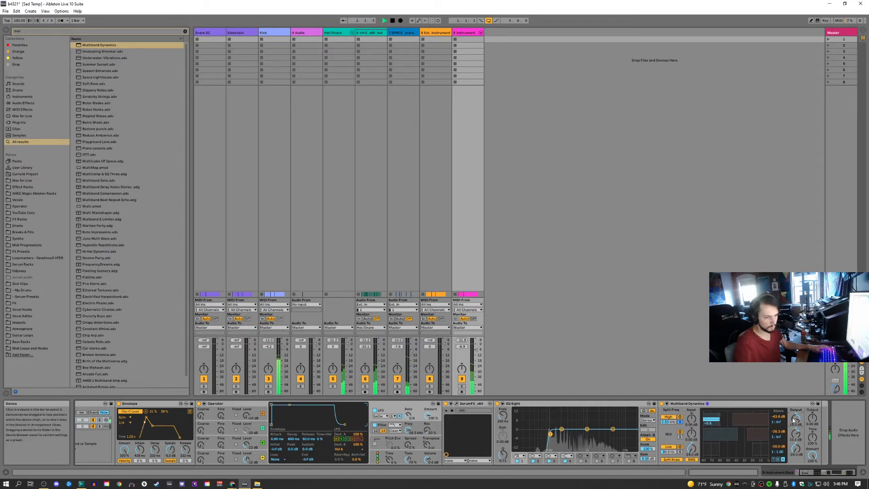
drag(795, 418, 796, 417)
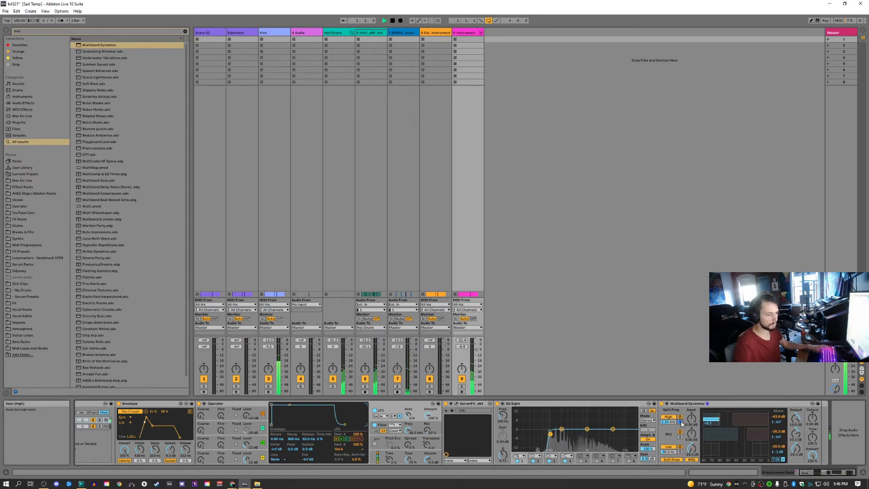
click(681, 421)
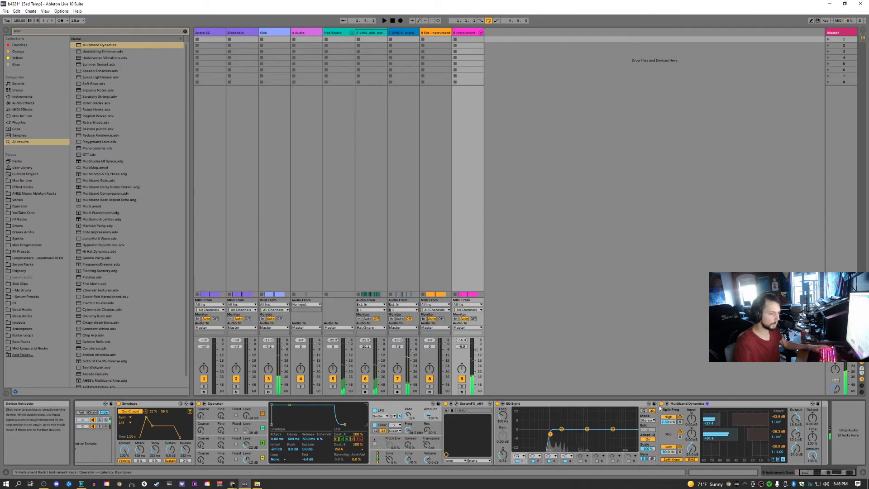
- Bypass and reactivate Multiband Dynamics during playback to compare the bass with and without it
click(661, 405)
key(space)
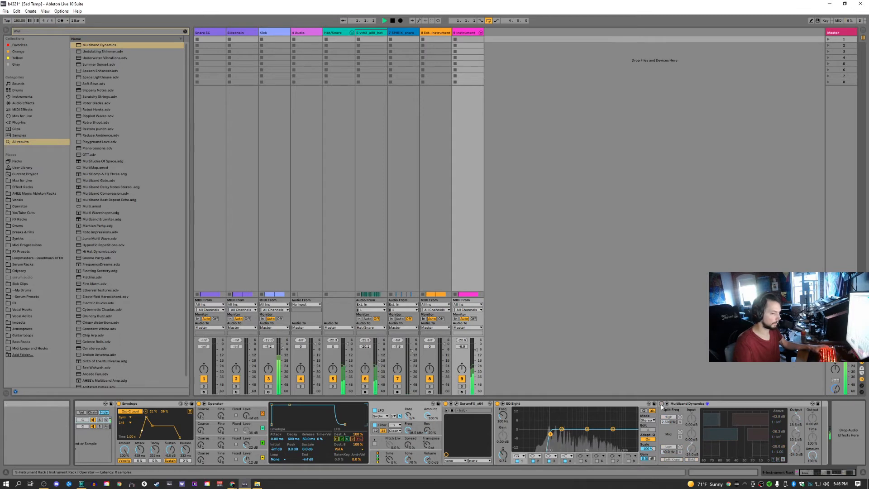
click(661, 404)
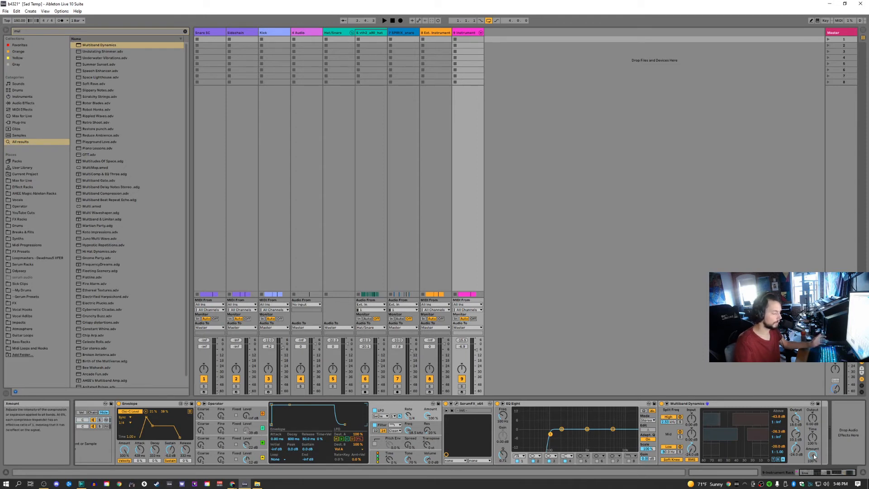
- Adjust the overall Amount of Multiband Dynamics while listening to the full mix, and stop playback
drag(814, 457, 813, 471)
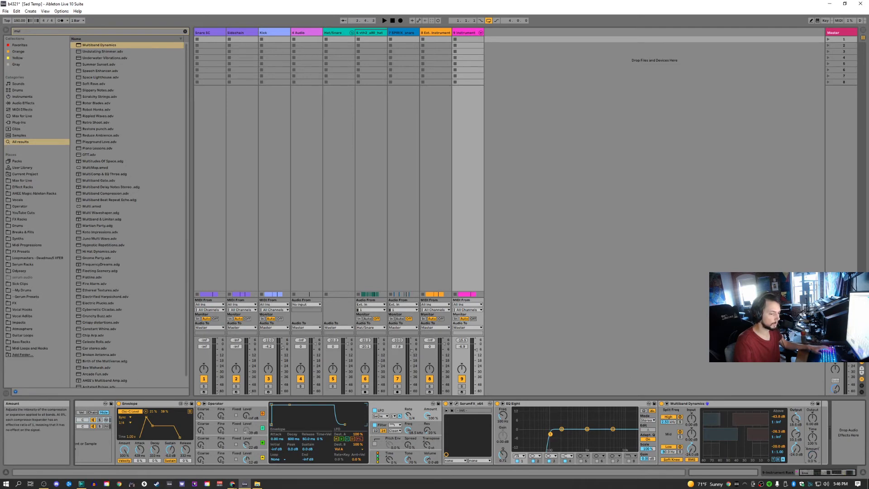
key(space)
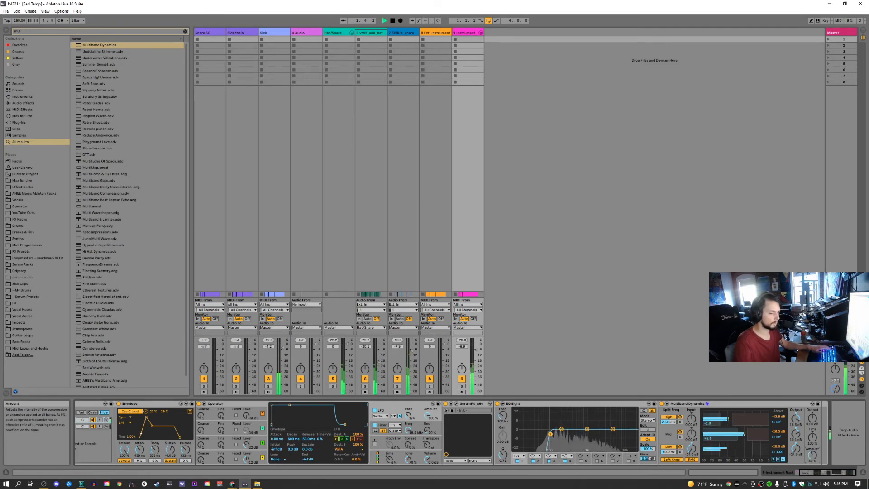
drag(812, 456, 813, 451)
key(space)
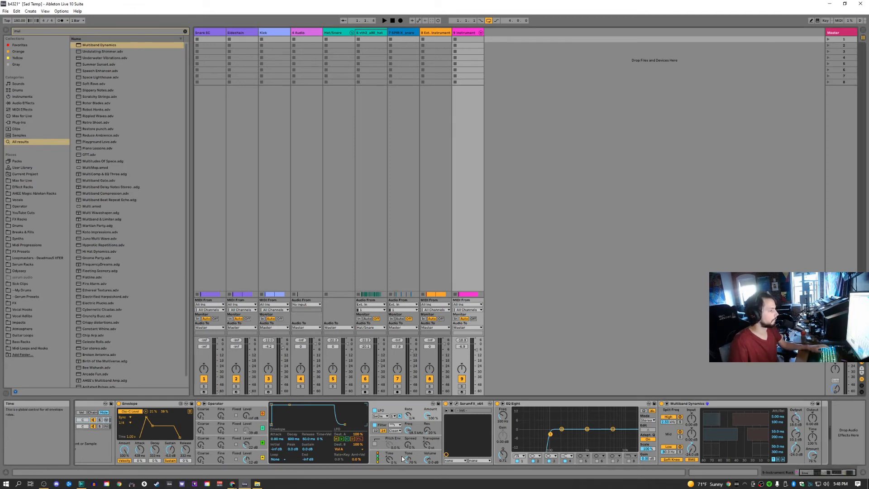
- Search the browser for comp and place a Compressor after the Instrument Rack on the 9 Instrument track
click(32, 31)
text(comp)
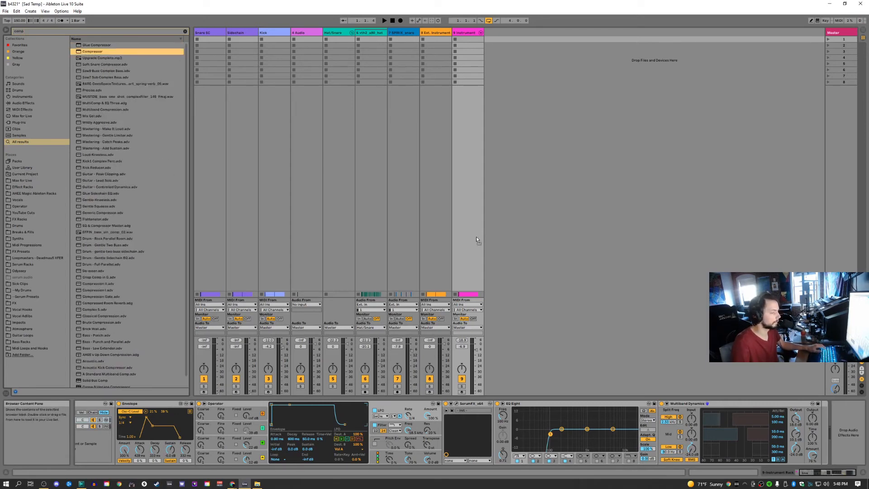
key(Return)
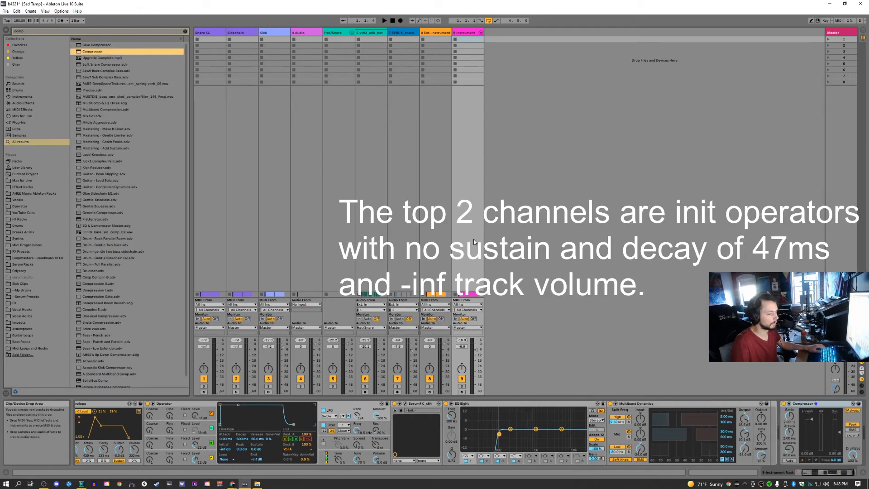
- Show the Snare SC track's Operator, and unfold the Snare SC and Sidechain tracks in the Arrangement to examine their trigger notes
click(216, 34)
key(Tab)
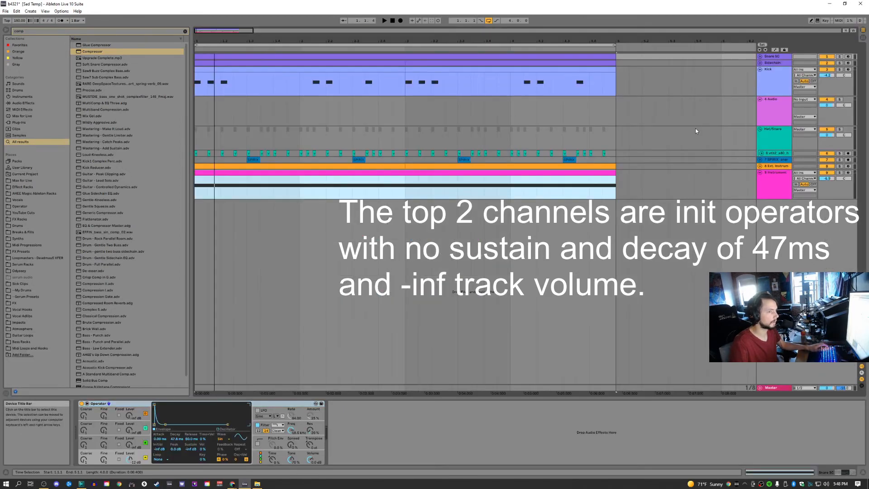
click(760, 56)
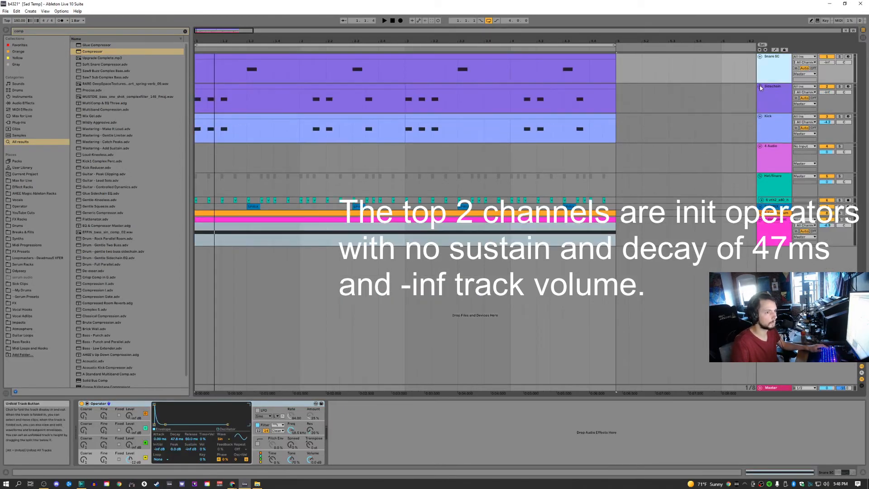
click(761, 86)
click(458, 74)
click(407, 103)
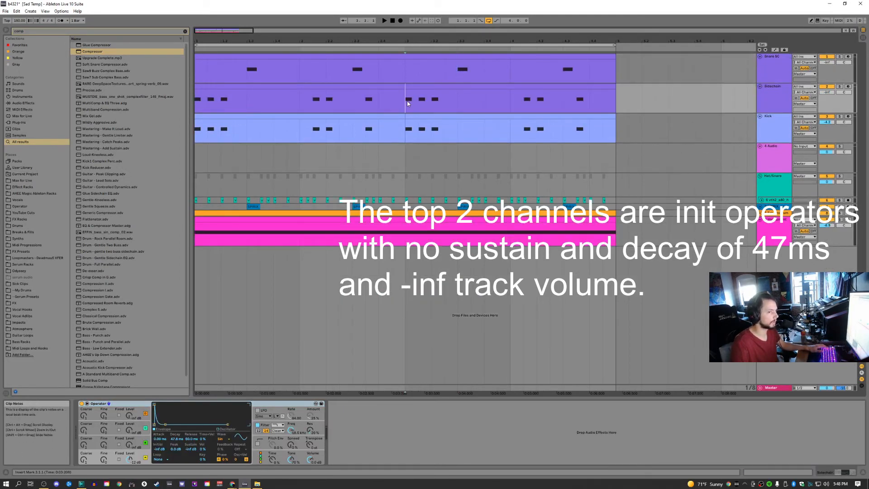
- Rename the Sidechain track to Kick SC and fold both sidechain trigger tracks
click(772, 96)
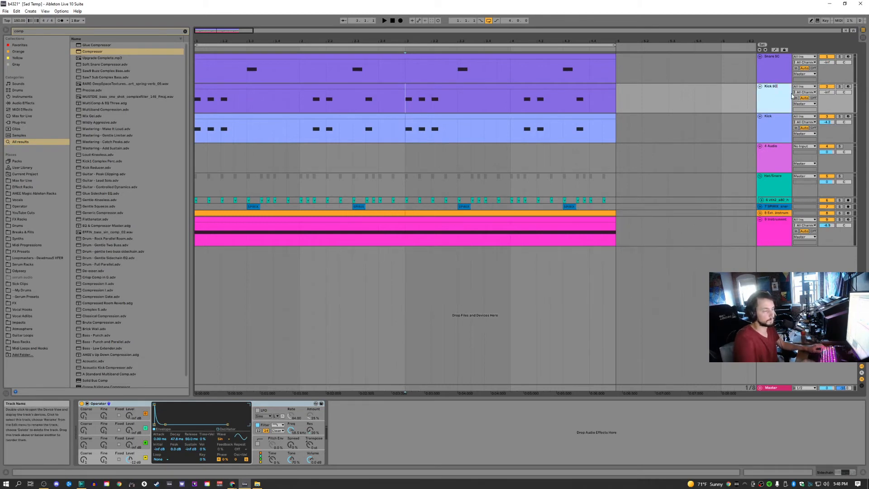
click(760, 87)
click(761, 57)
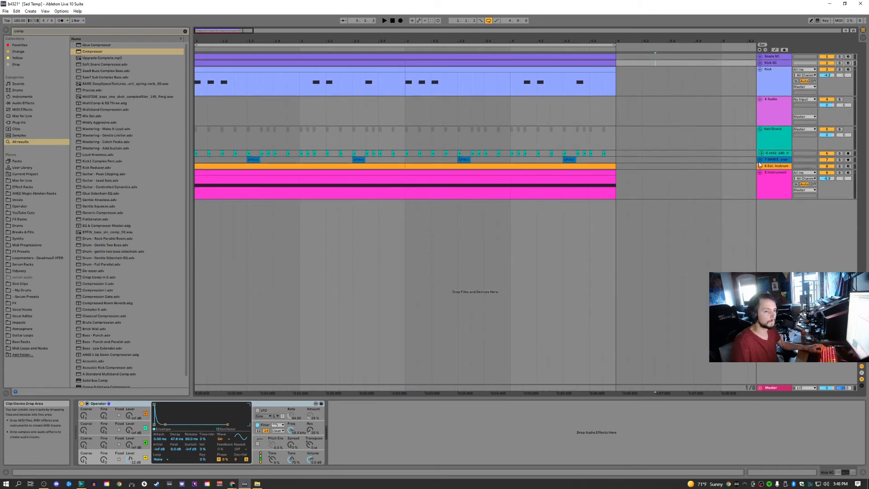
- Enable external sidechaining on the 9 Instrument track's Compressor and set Kick SC as its audio source
click(551, 184)
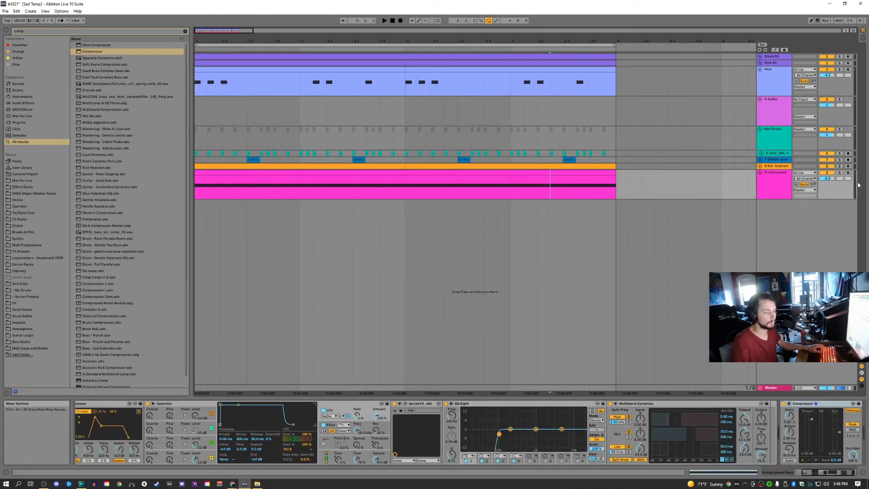
click(806, 471)
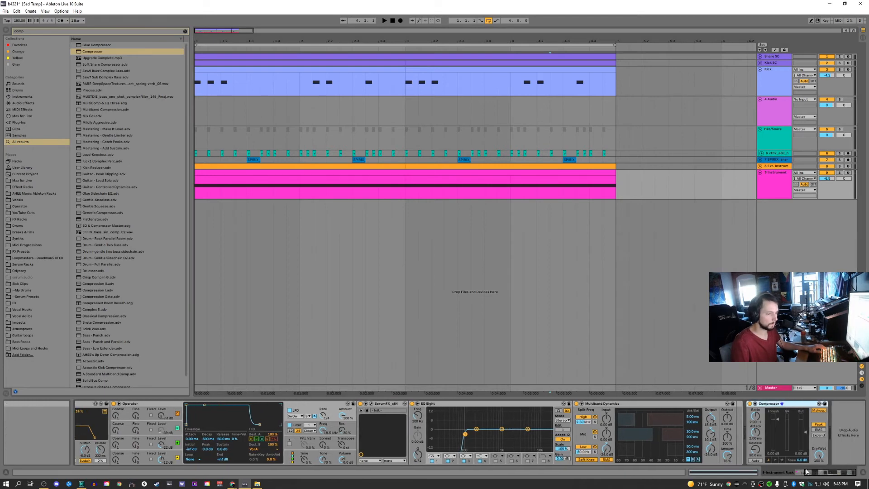
click(755, 404)
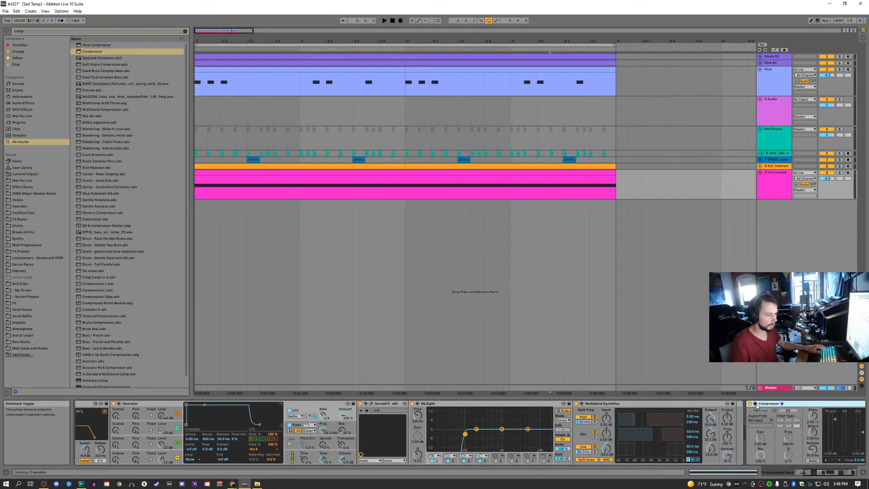
click(836, 473)
click(708, 412)
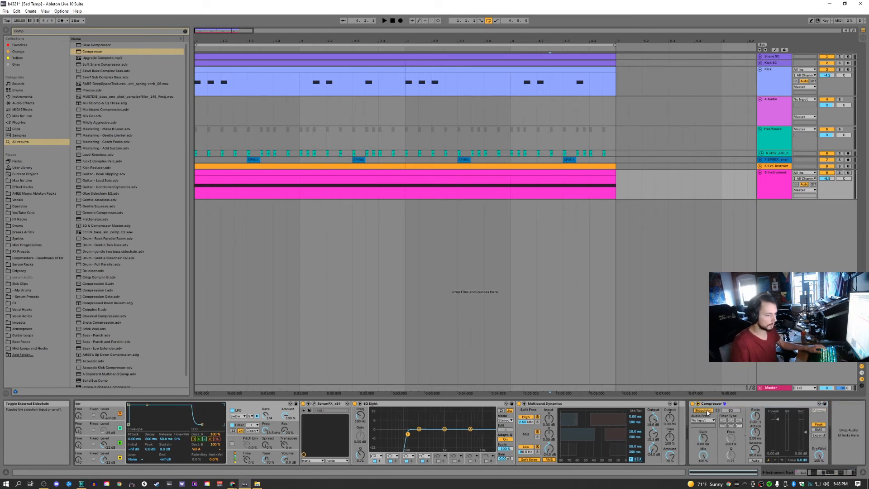
click(704, 421)
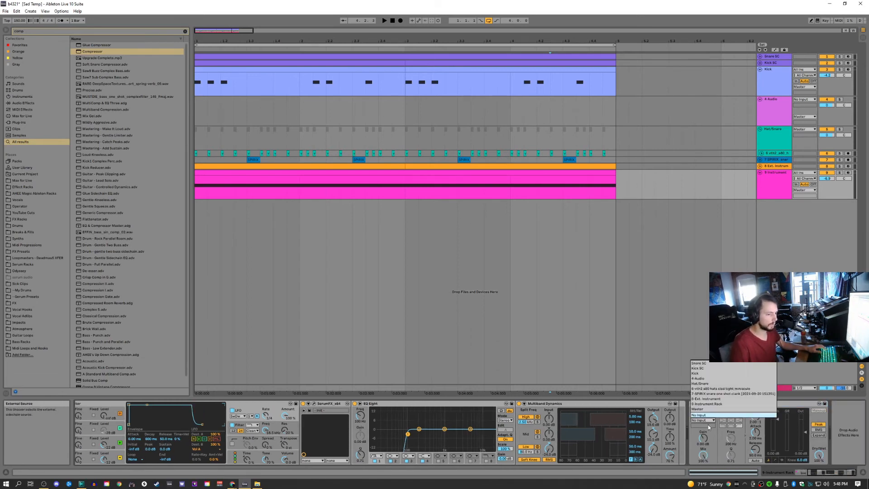
click(701, 369)
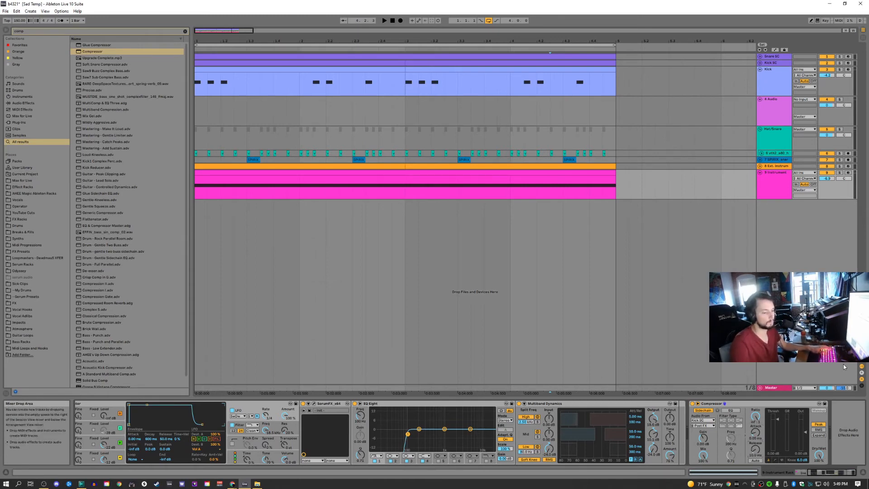
- Show the Compressor's gain reduction graph and lower its threshold to about -50 dB during playback
click(782, 460)
click(776, 460)
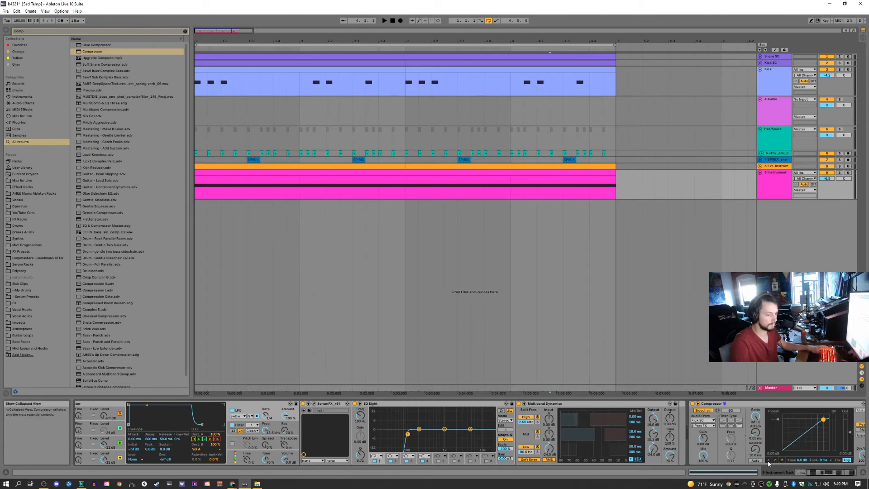
click(768, 460)
click(783, 461)
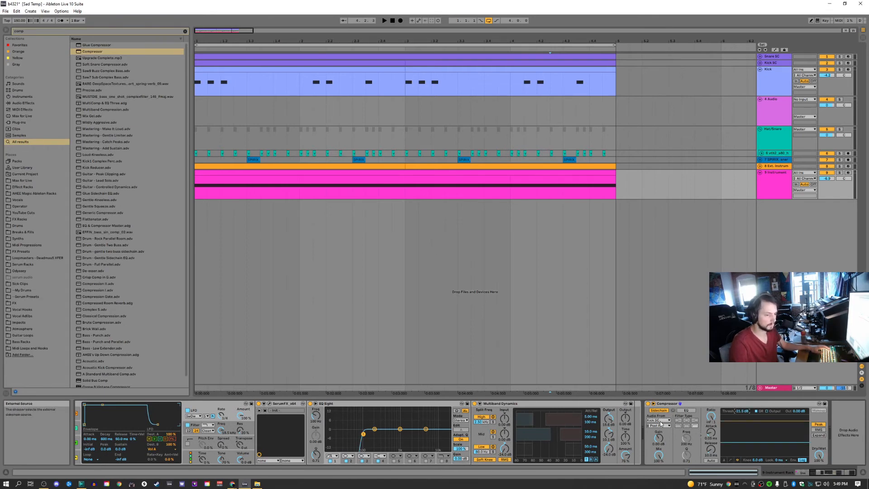
key(space)
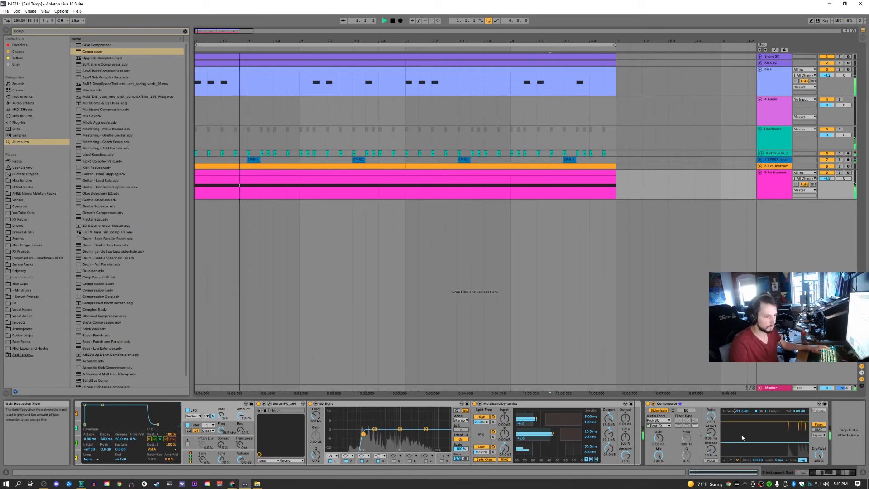
drag(741, 412, 740, 453)
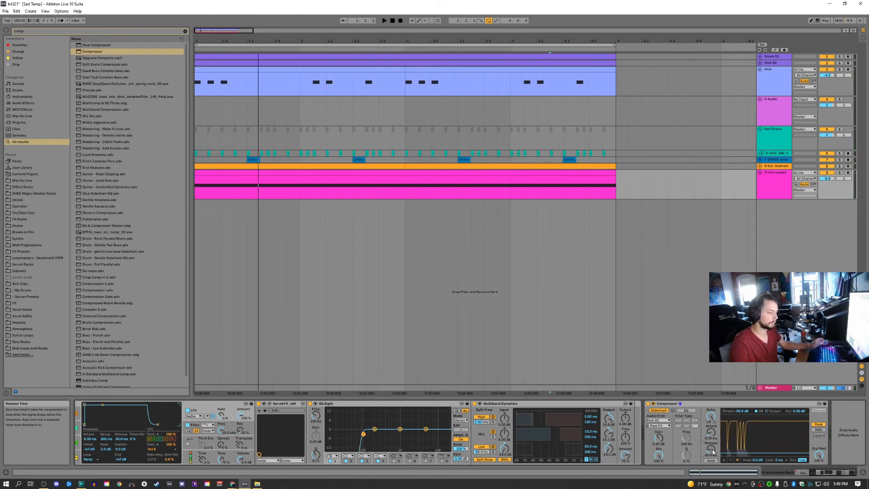
- Compare long and short attack and release times on the kick-triggered Compressor during playback, settling on a release of about 13.8 ms
drag(712, 452, 712, 467)
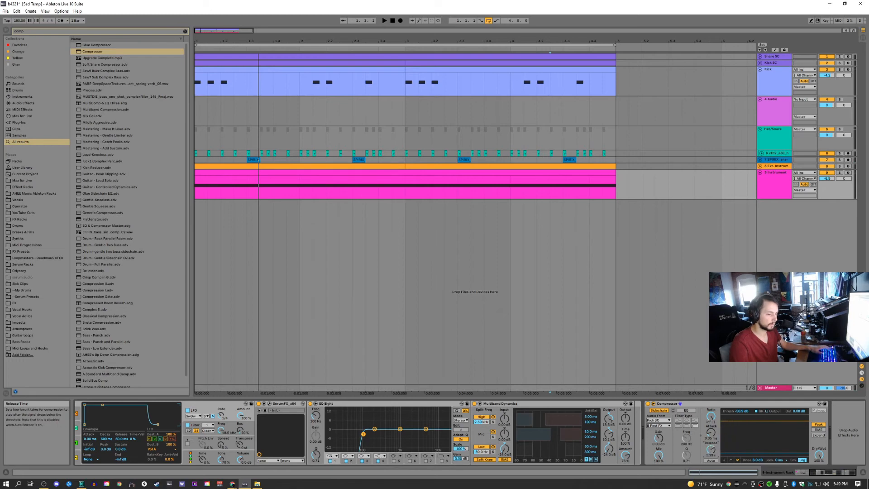
key(space)
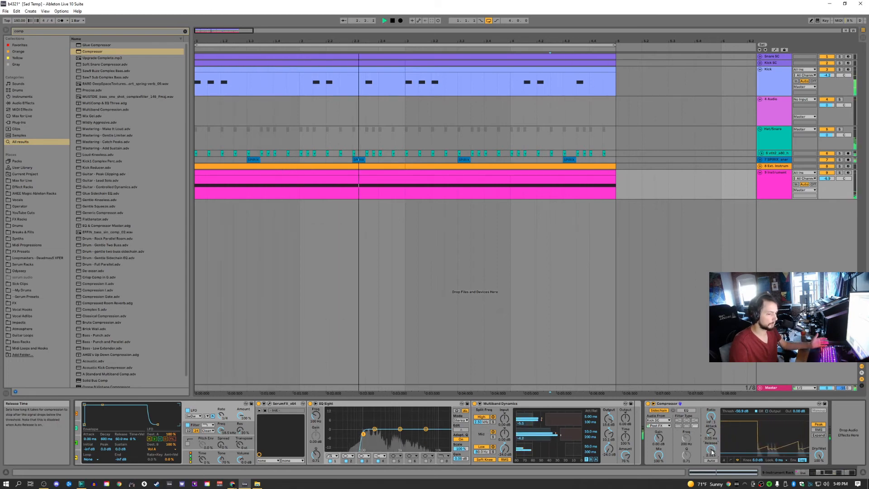
key(space)
drag(714, 438, 714, 421)
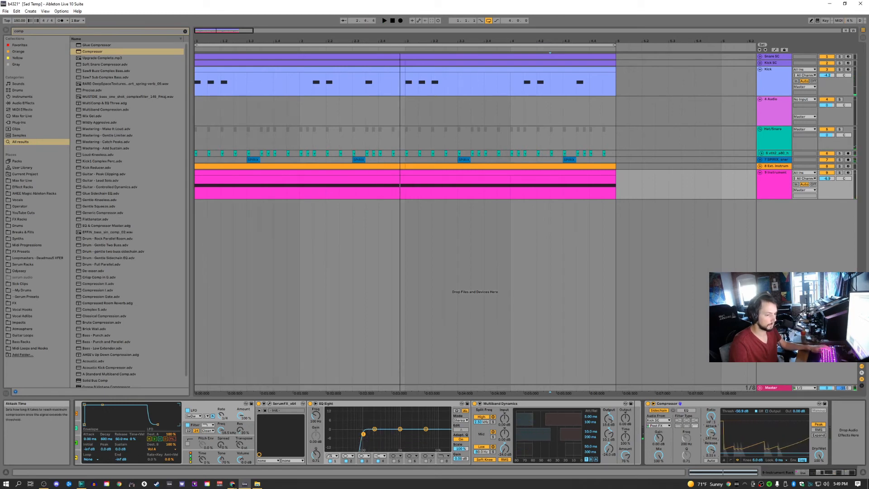
key(space)
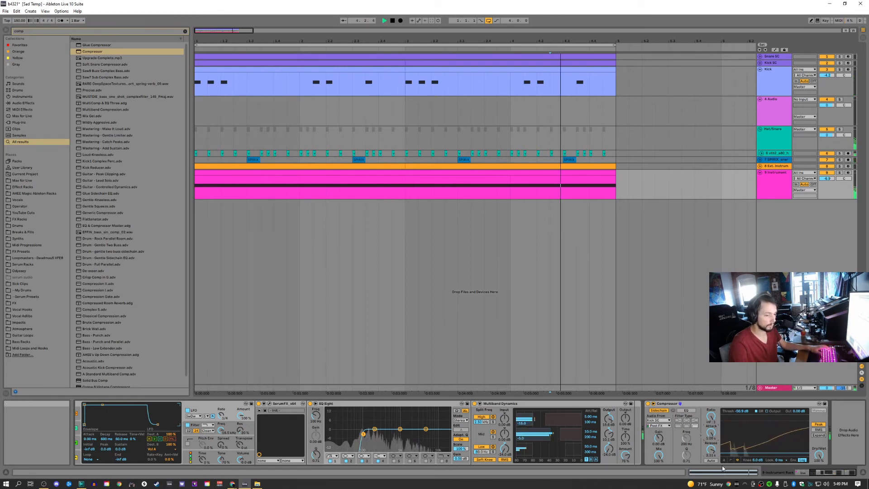
drag(712, 433, 712, 468)
key(space)
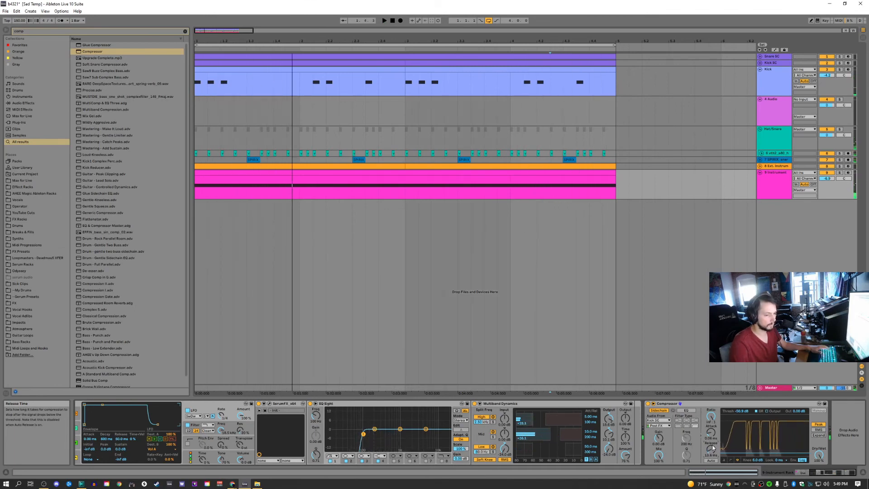
- Try RMS detection on the Compressor during playback, and return it to Peak mode
click(505, 460)
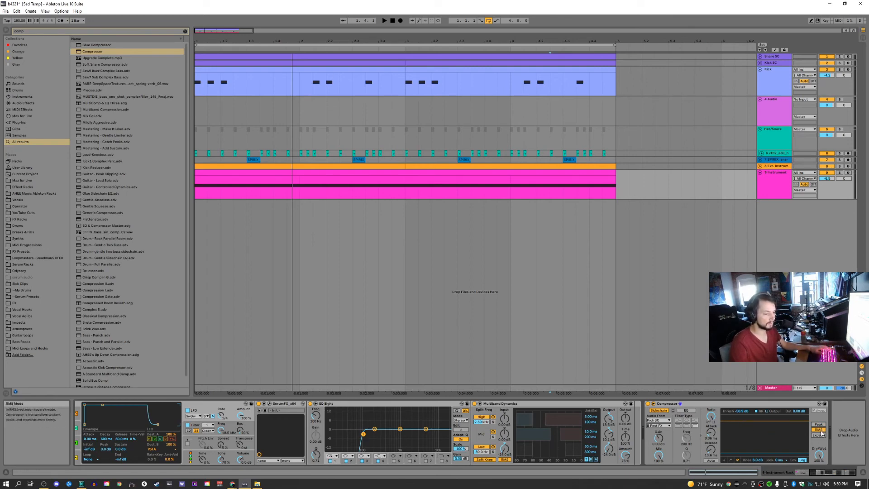
key(space)
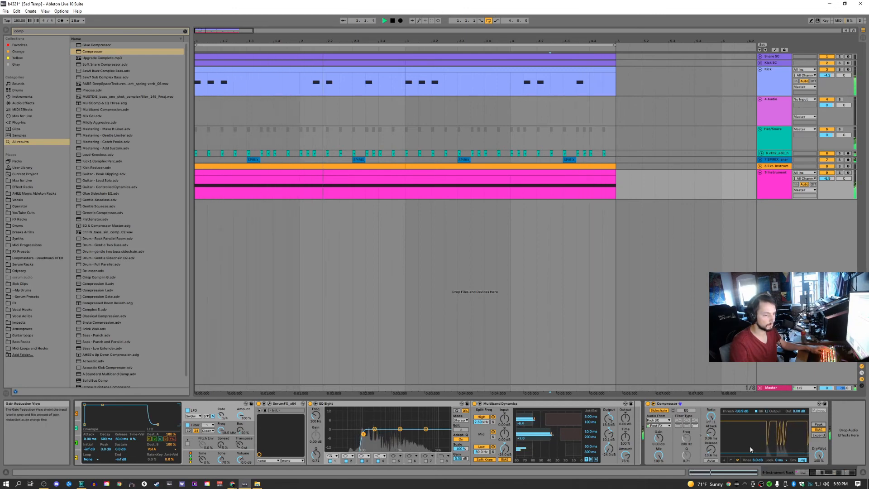
click(818, 425)
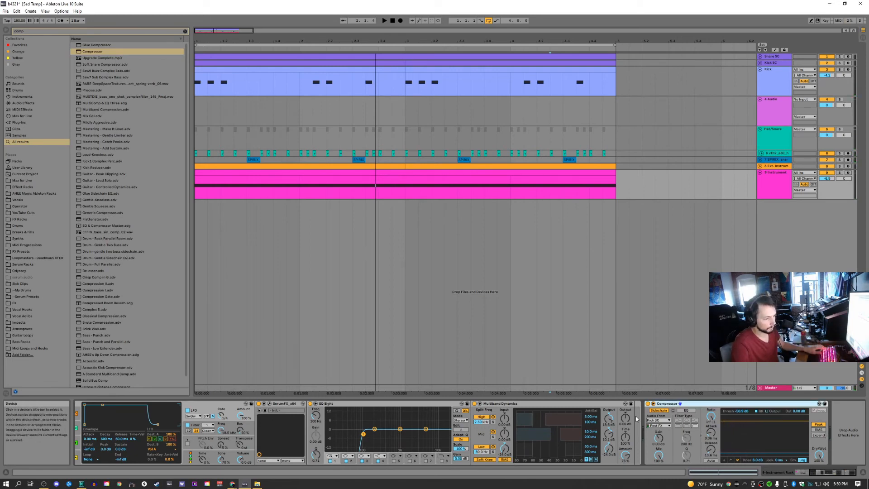
- Duplicate the kick-triggered Compressor and set the copy's sidechain source to Snare SC
key(ctrl+d)
click(692, 423)
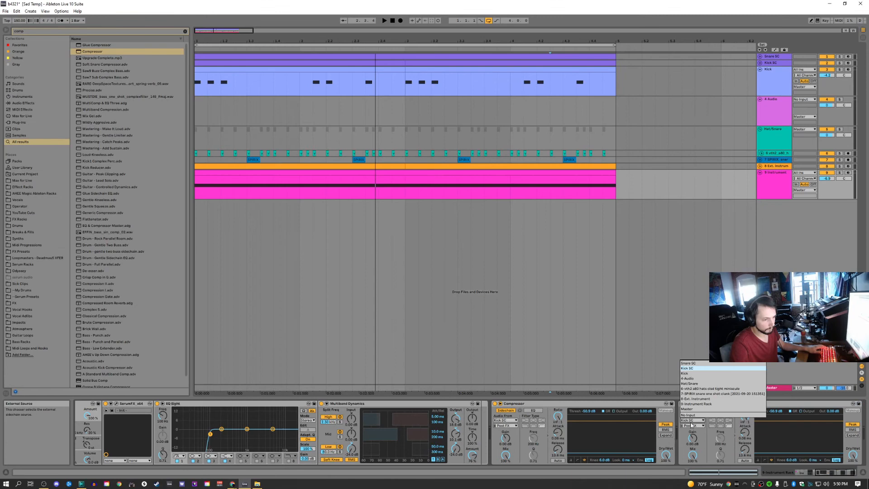
click(701, 362)
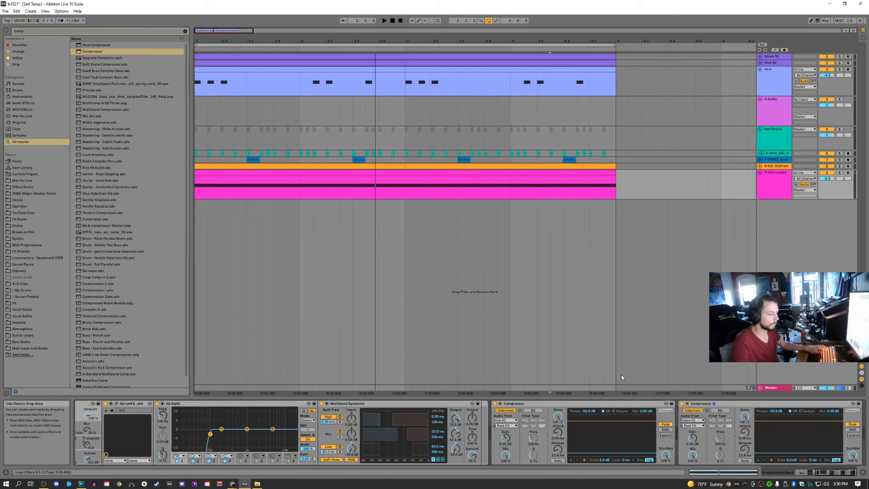
click(686, 421)
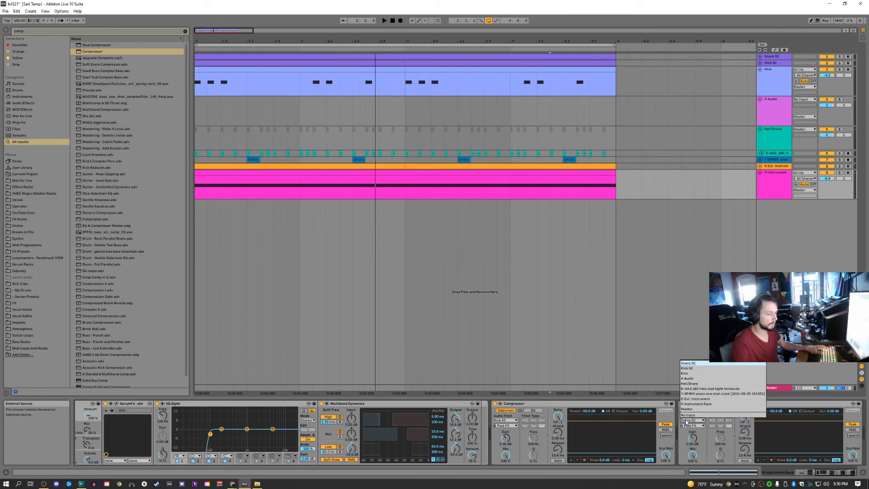
click(708, 365)
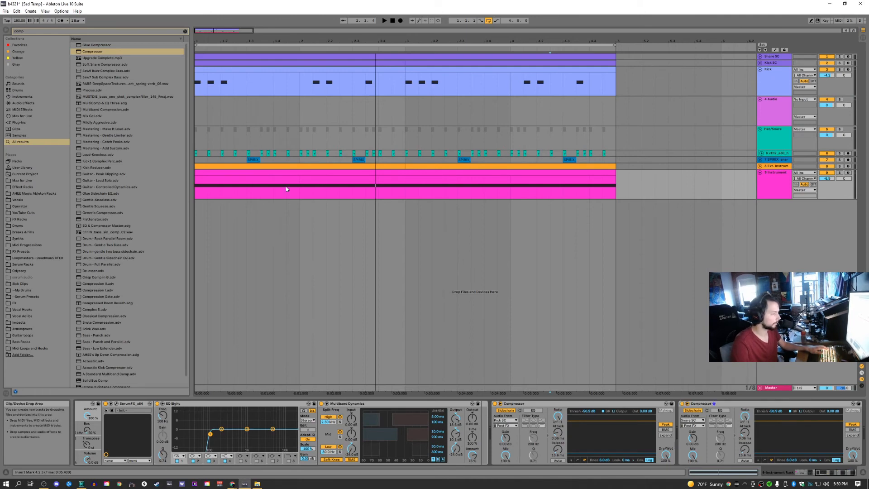
- Search the browser for ott and place the OTT preset between Multiband Dynamics and the first Compressor
drag(286, 190, 196, 190)
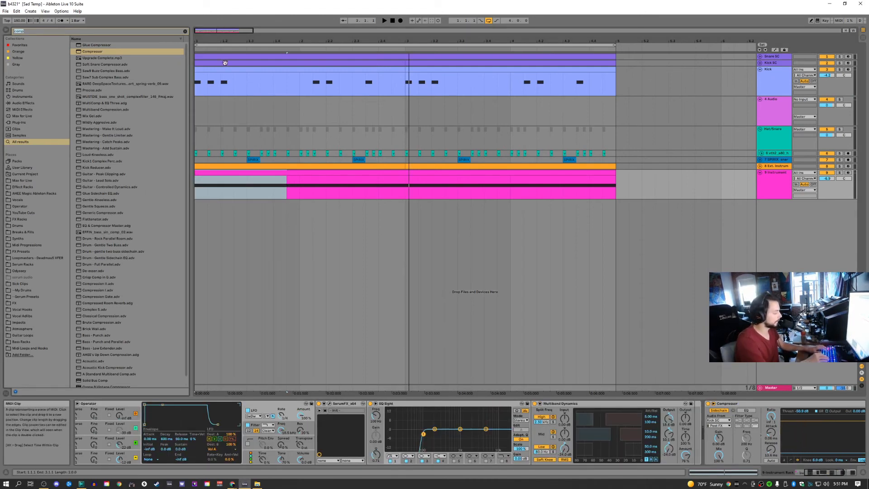
key(ctrl+f)
text(ott)
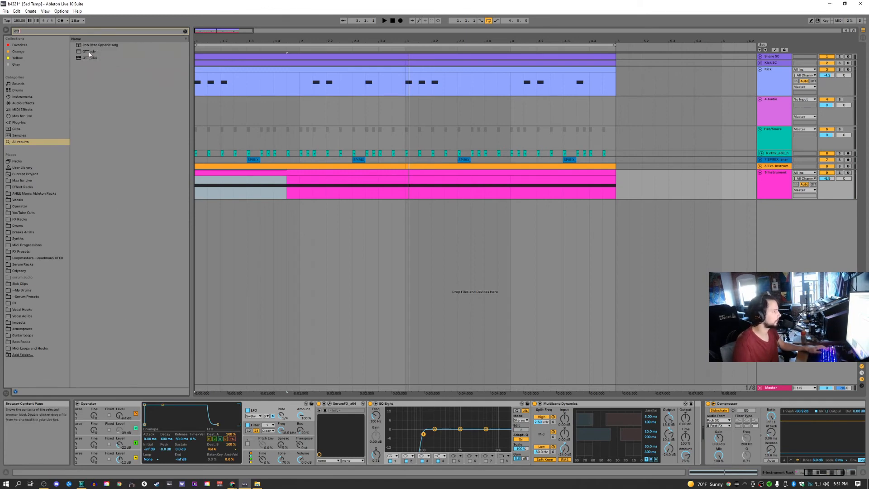
drag(90, 54, 573, 406)
drag(692, 439, 716, 441)
scroll(765, 458, right, 5)
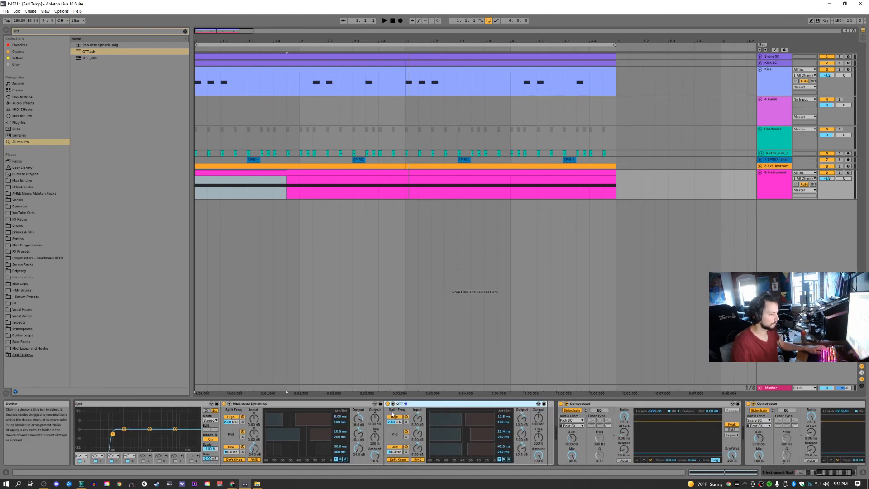
- Reduce the OTT's Amount to 30% and compare the bass with OTT bypassed and active during playback
key(space)
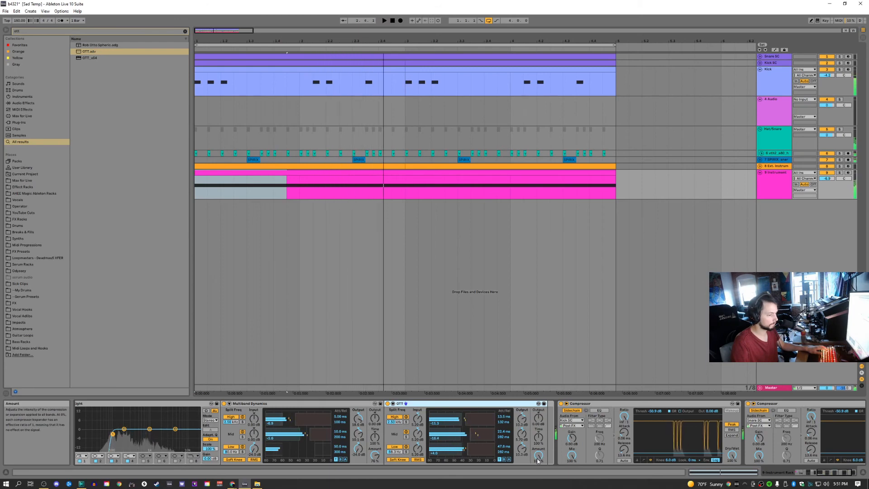
drag(538, 460, 537, 481)
key(space)
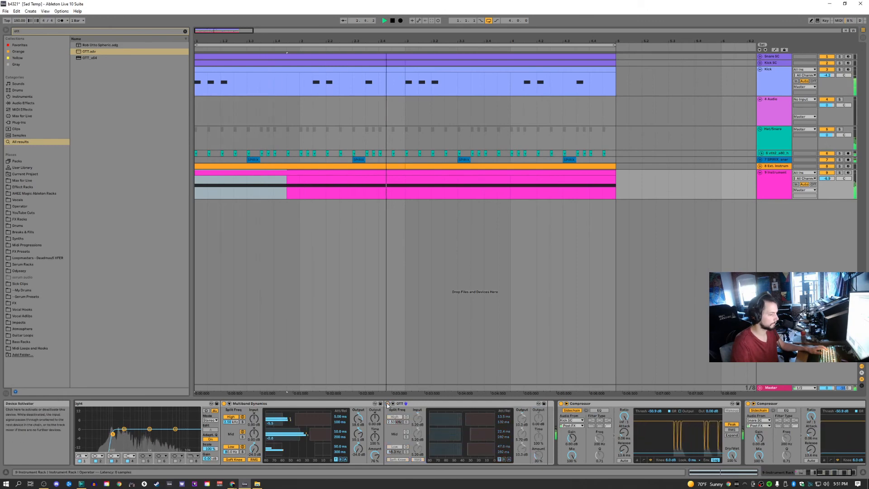
click(387, 403)
click(387, 403)
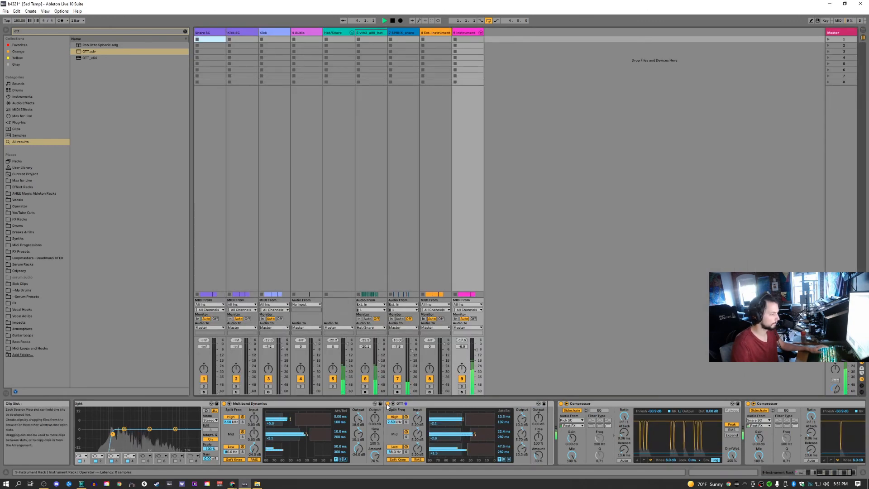
key(Tab)
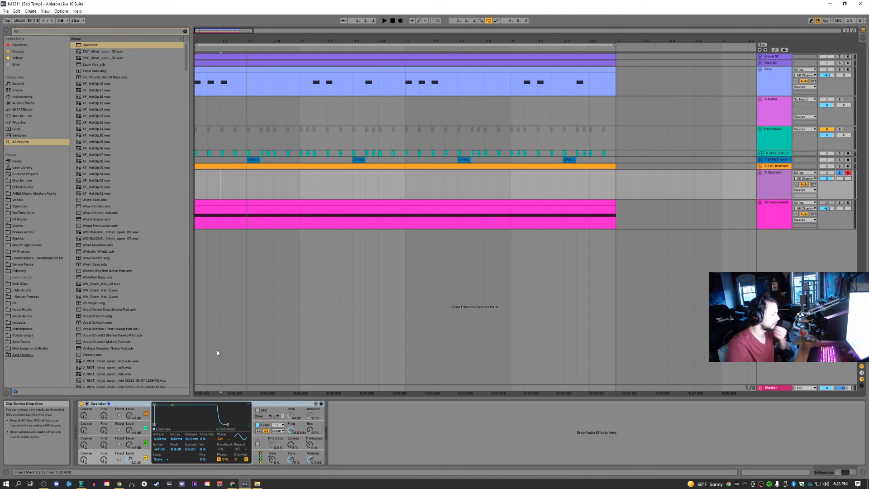
- Move the SerumFX window clear of the mixer's track list and examine the harmonics and envelope of Operator's oscillator A
drag(228, 195, 196, 194)
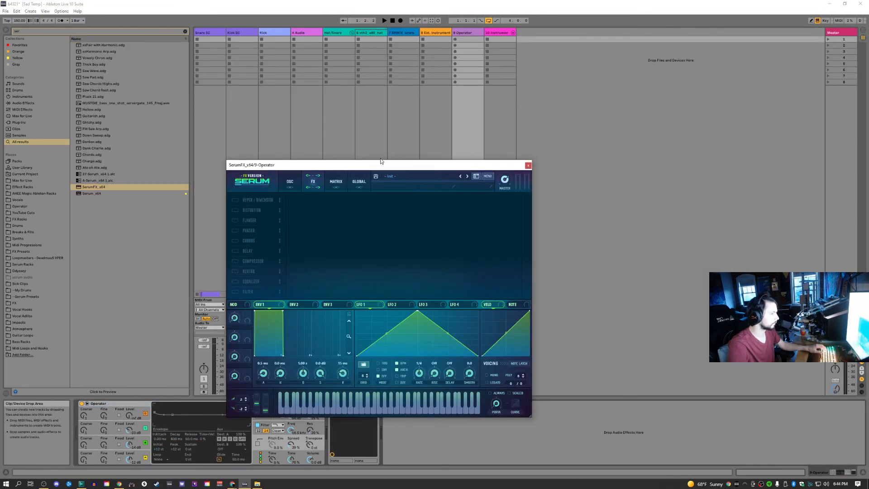
drag(380, 161, 531, 115)
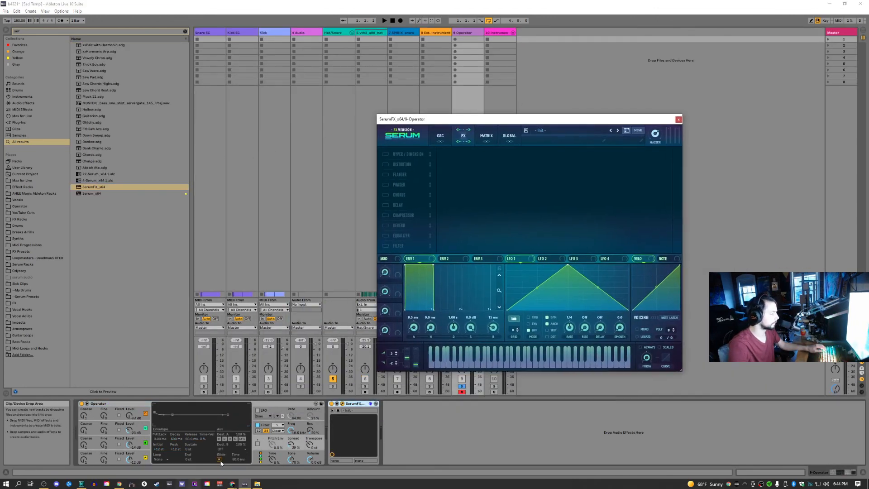
click(145, 456)
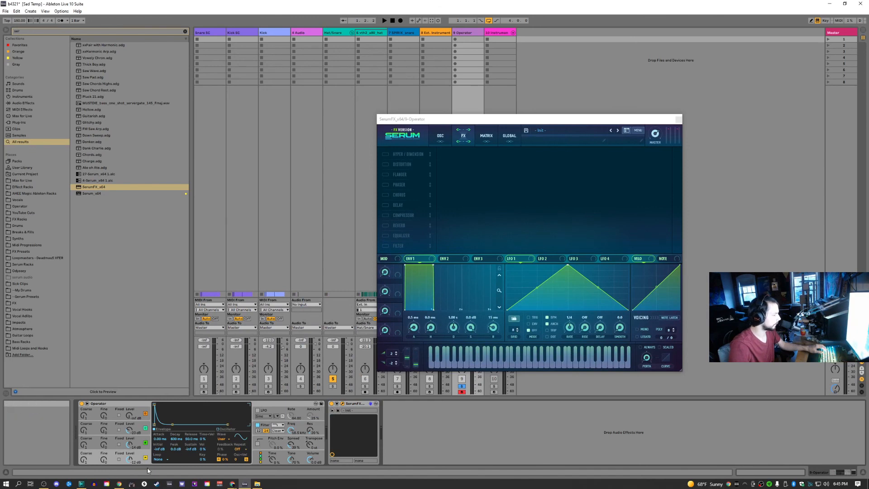
click(243, 436)
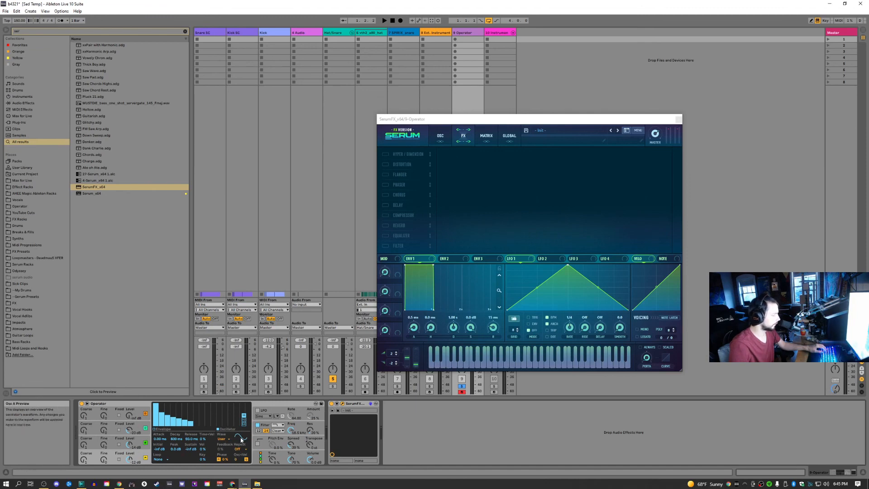
click(186, 449)
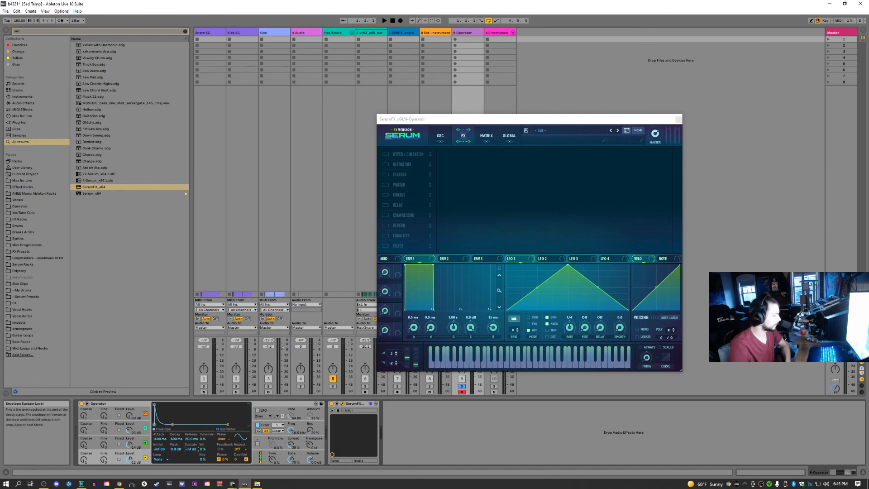
- Examine the harmonics and envelope of Operator's oscillator B and the waveform of oscillator C
click(147, 441)
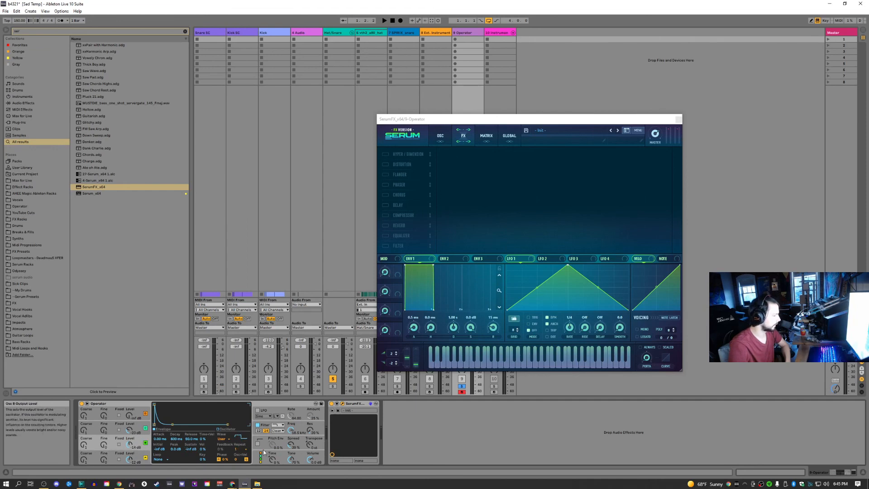
click(240, 439)
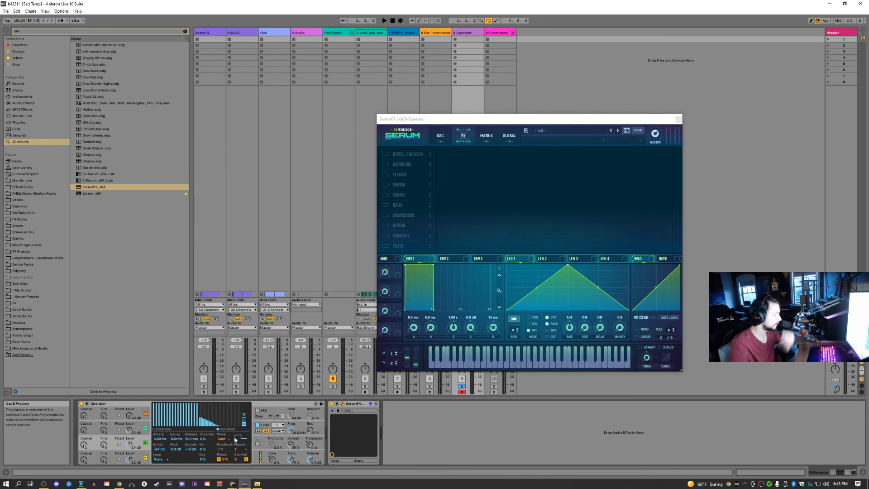
click(146, 434)
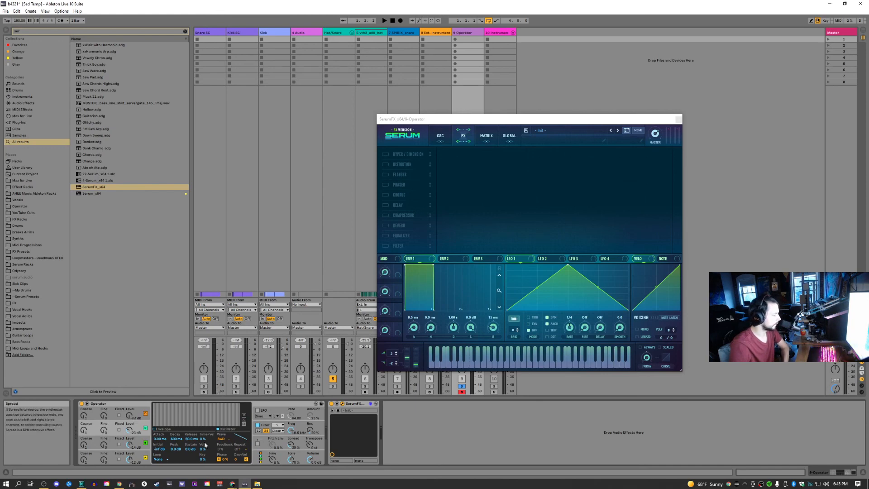
click(145, 448)
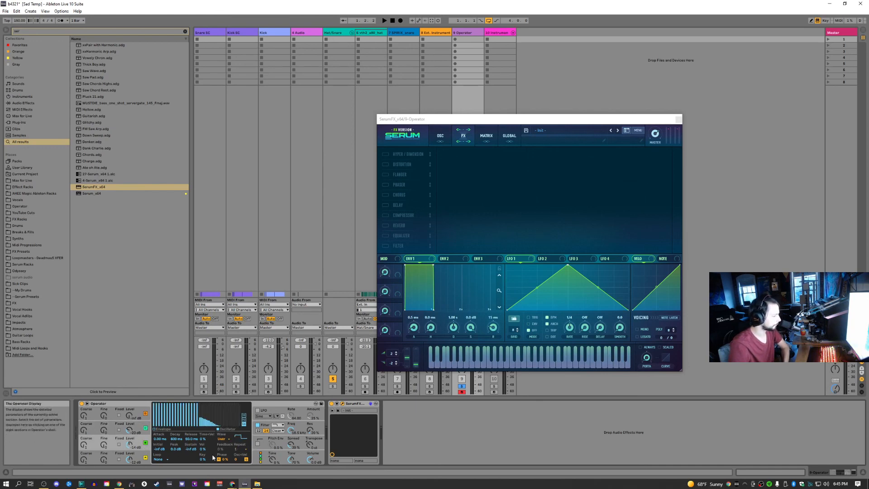
click(190, 449)
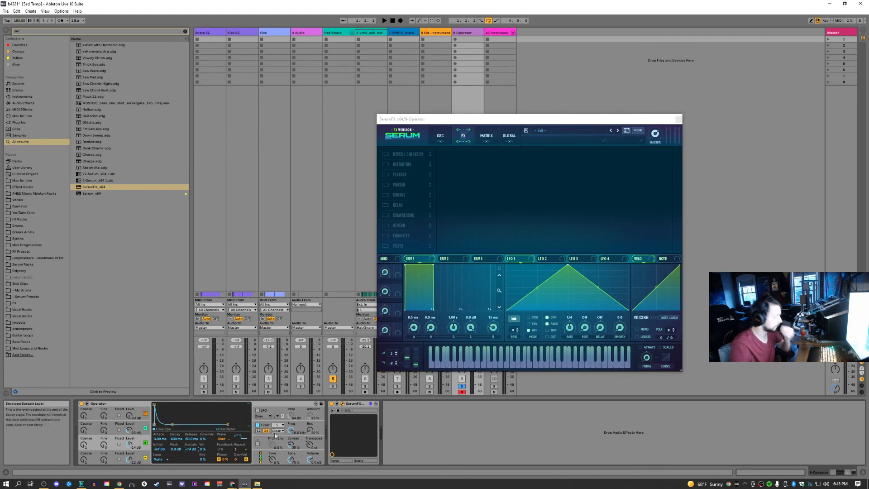
- Enable the Hyper/Dimension and Reverb effects in SerumFX
click(405, 155)
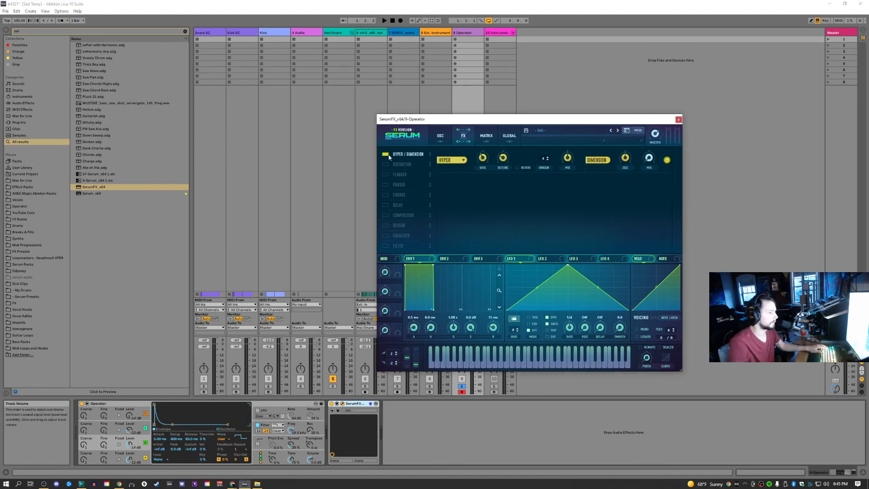
click(386, 225)
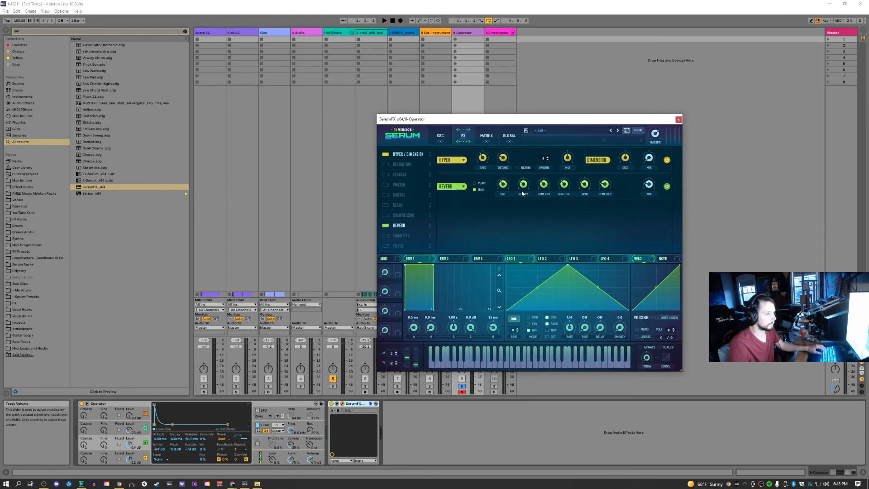
- Search the browser for ott, place the OTT preset after SerumFX, and compare the sound with OTT bypassed and active
click(42, 31)
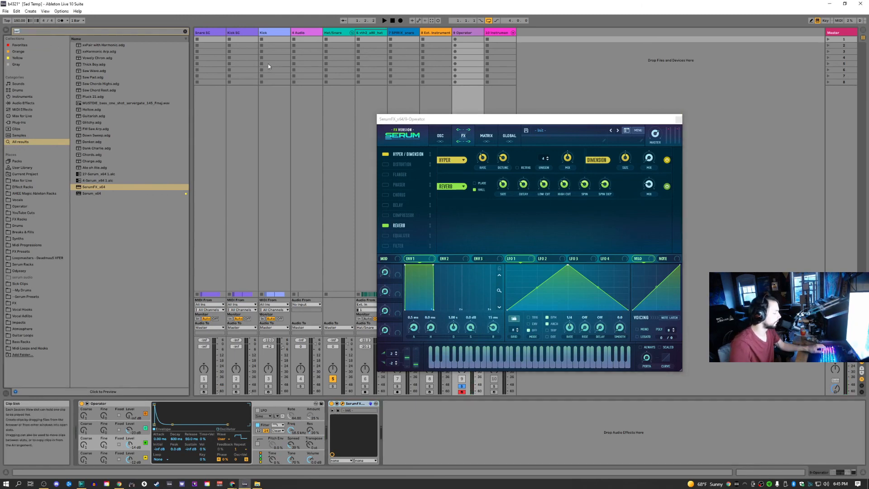
text(ott)
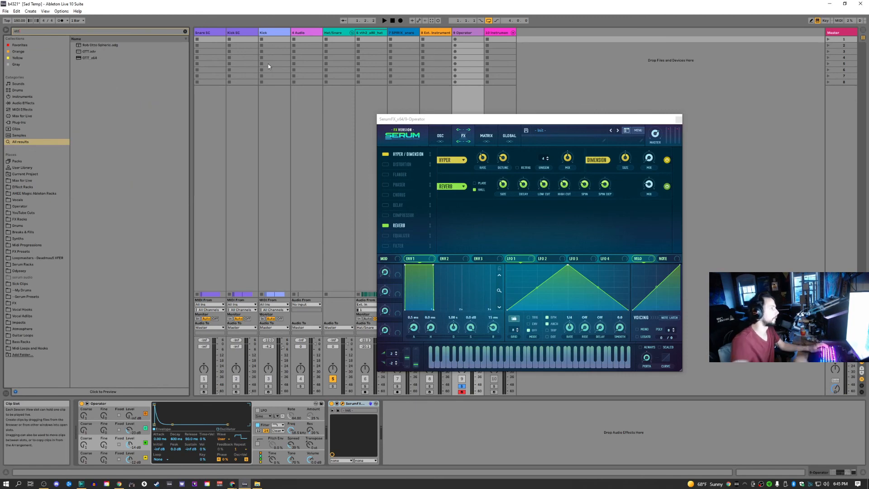
drag(91, 51, 448, 424)
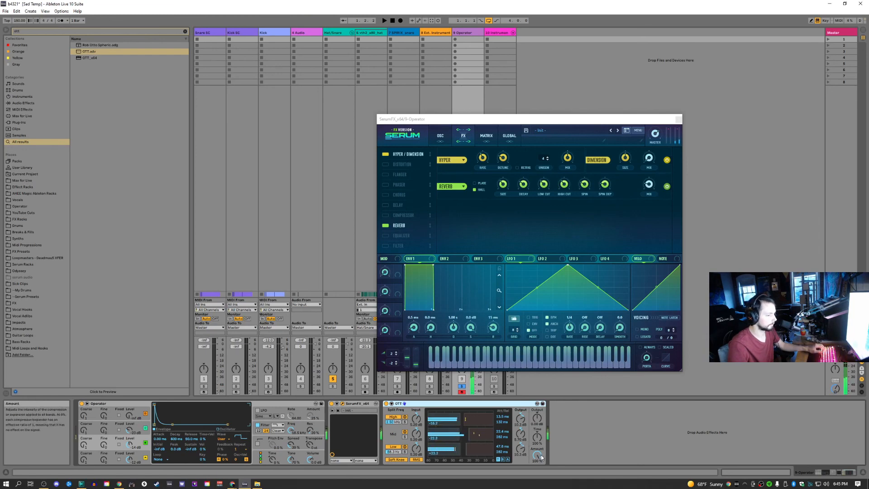
click(385, 404)
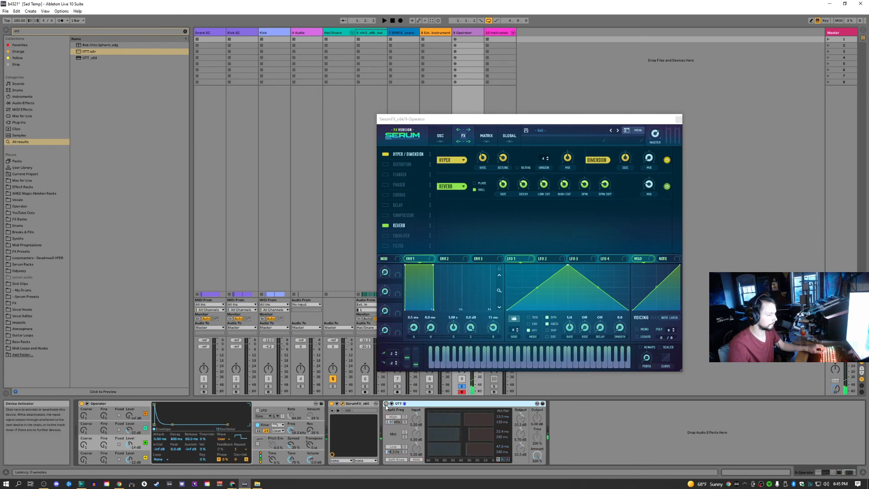
click(385, 404)
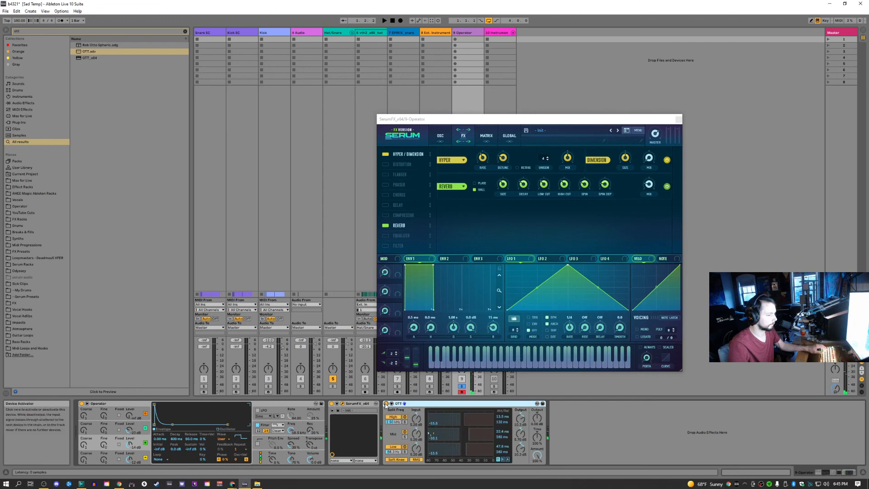
- Switch to the Arrangement View and move the SerumFX window away from the tracks
key(Tab)
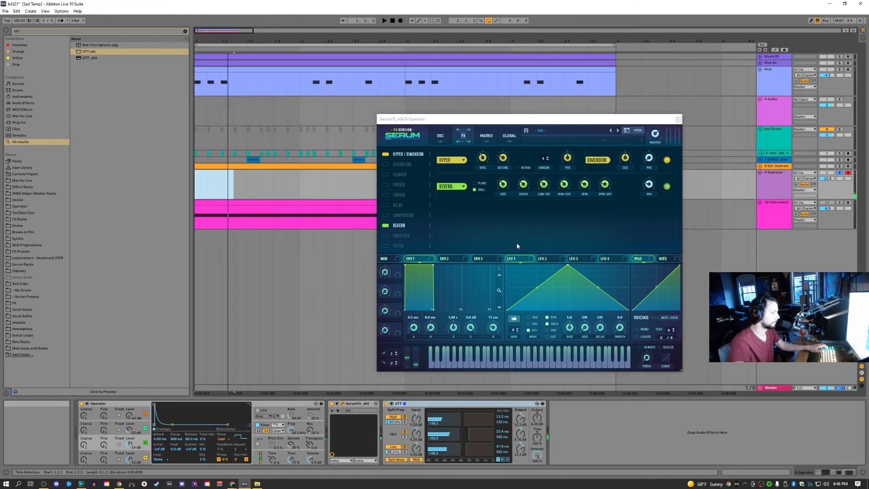
drag(520, 119, 647, 273)
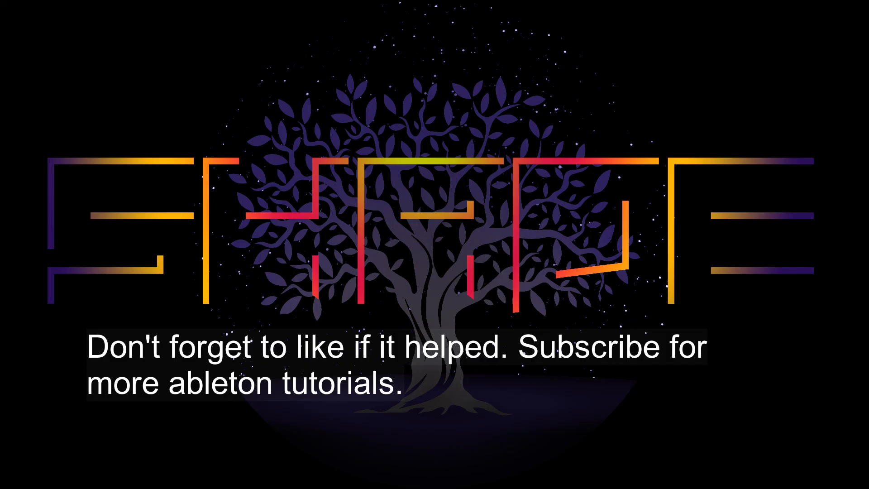